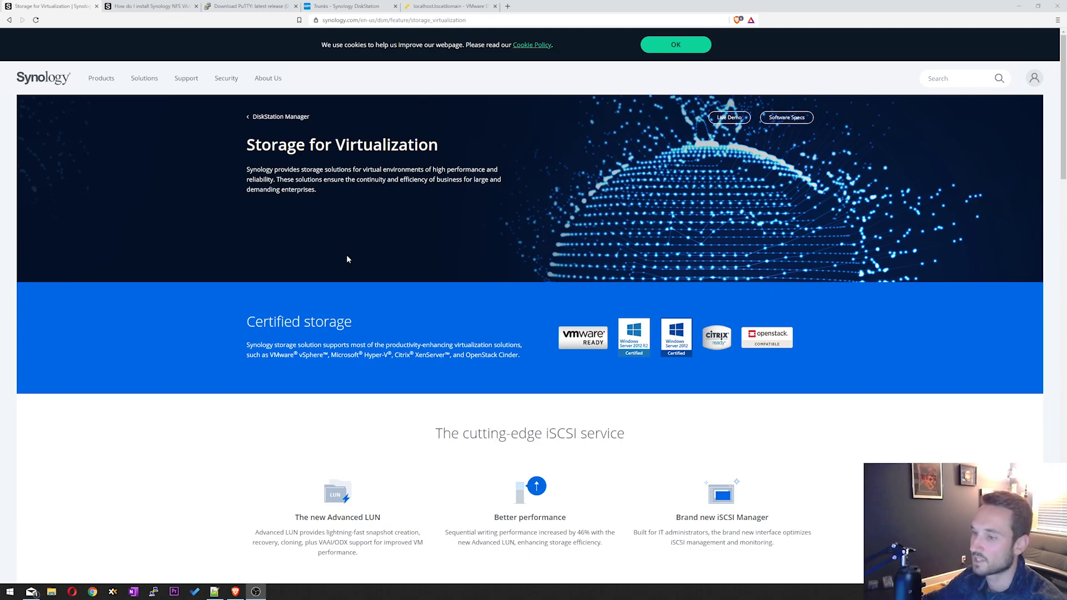
# - Read the VAAI benefits list on the Synology page, then bring up the NFS VAAI plug-in install article
pyautogui.scroll(-6, 347, 260)
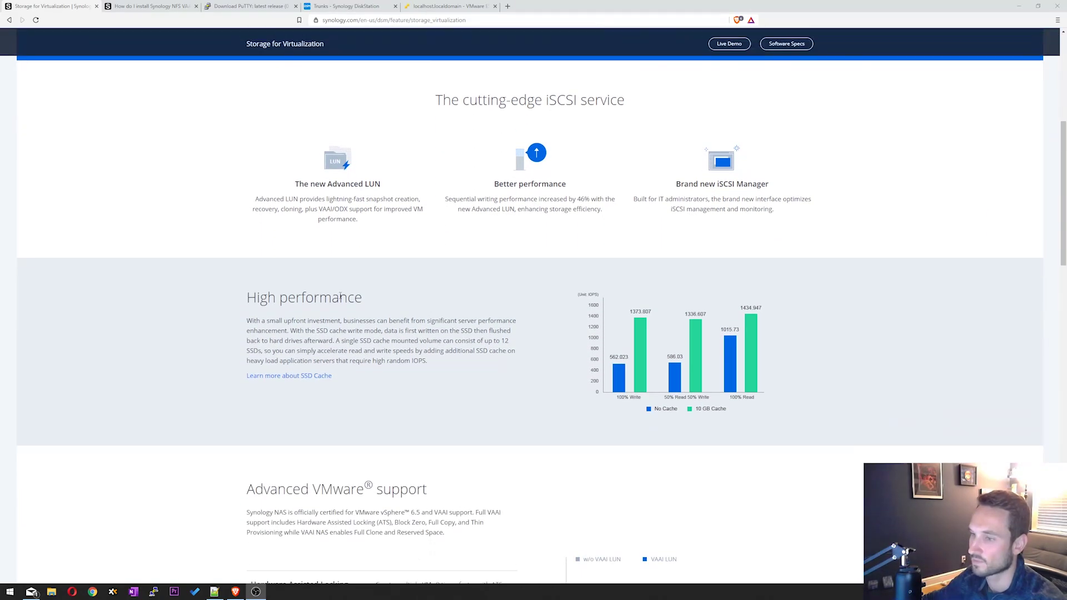
pyautogui.scroll(-2, 399, 355)
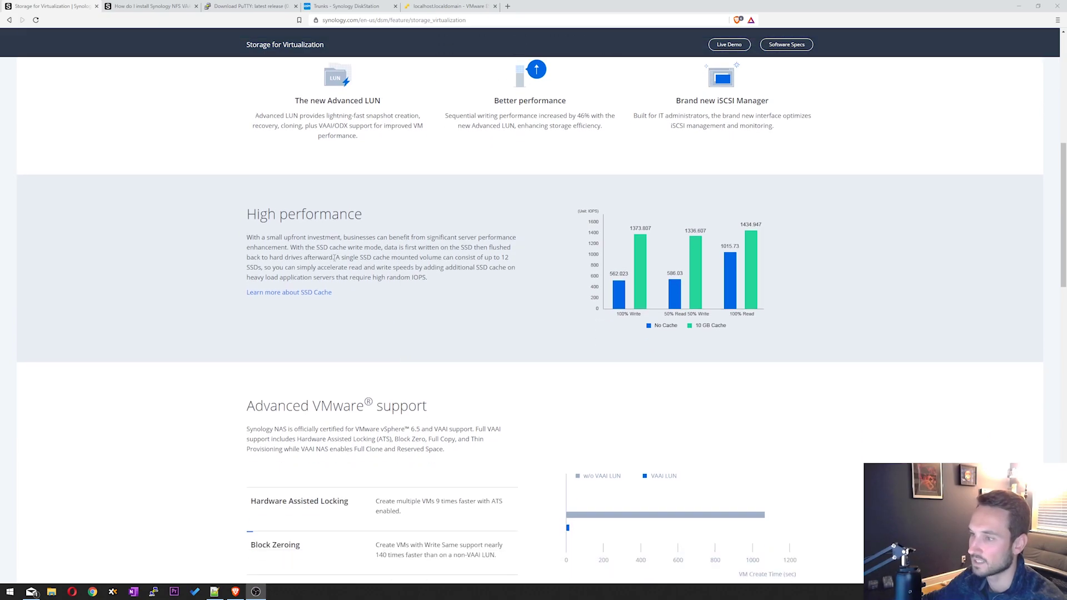
pyautogui.moveTo(334, 258); pyautogui.dragTo(390, 258)
pyautogui.scroll(-1, 392, 289)
pyautogui.scroll(-1, 303, 429)
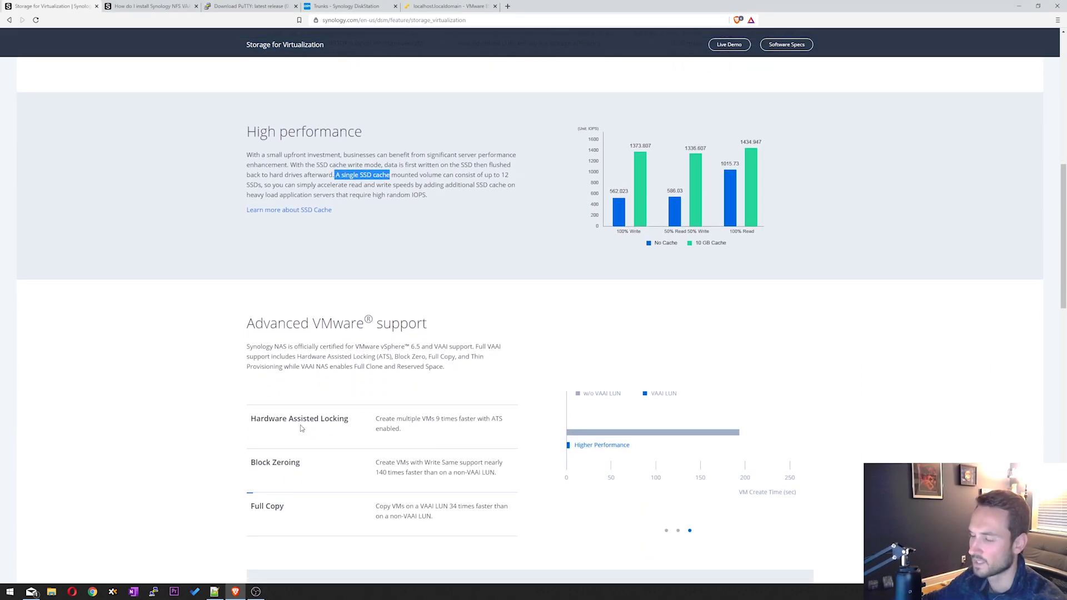
pyautogui.scroll(-5, 301, 429)
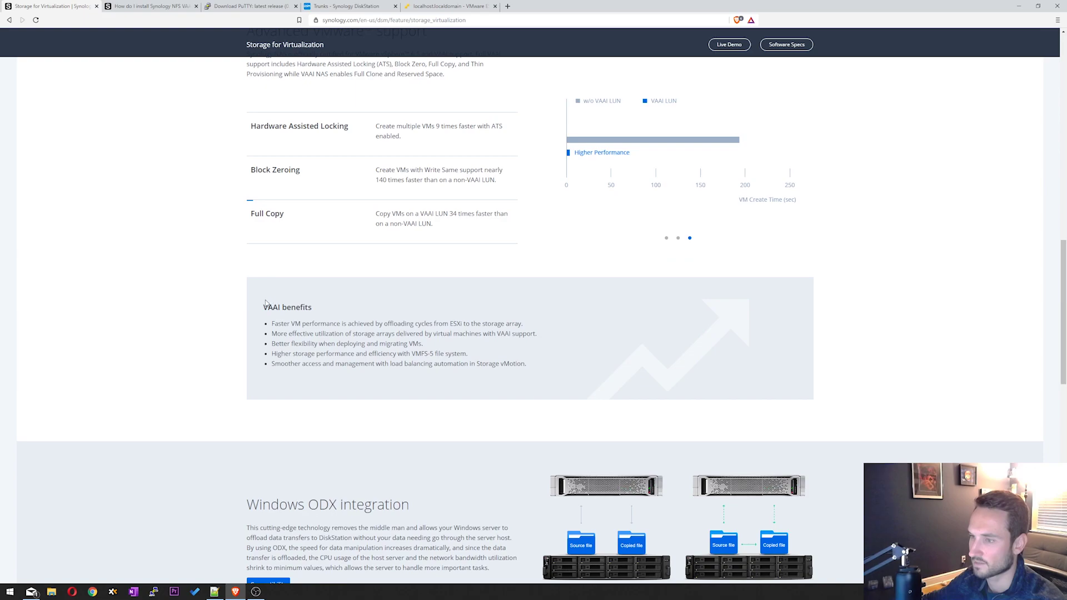
pyautogui.moveTo(262, 309); pyautogui.dragTo(470, 356)
pyautogui.click(513, 383)
pyautogui.moveTo(272, 324); pyautogui.dragTo(333, 334)
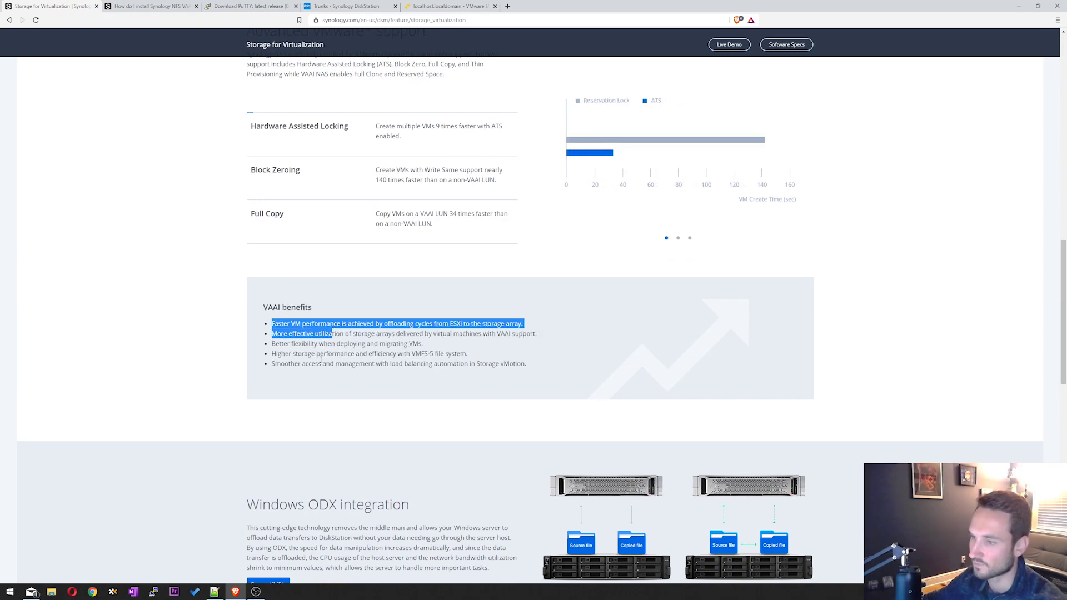
pyautogui.click(333, 335)
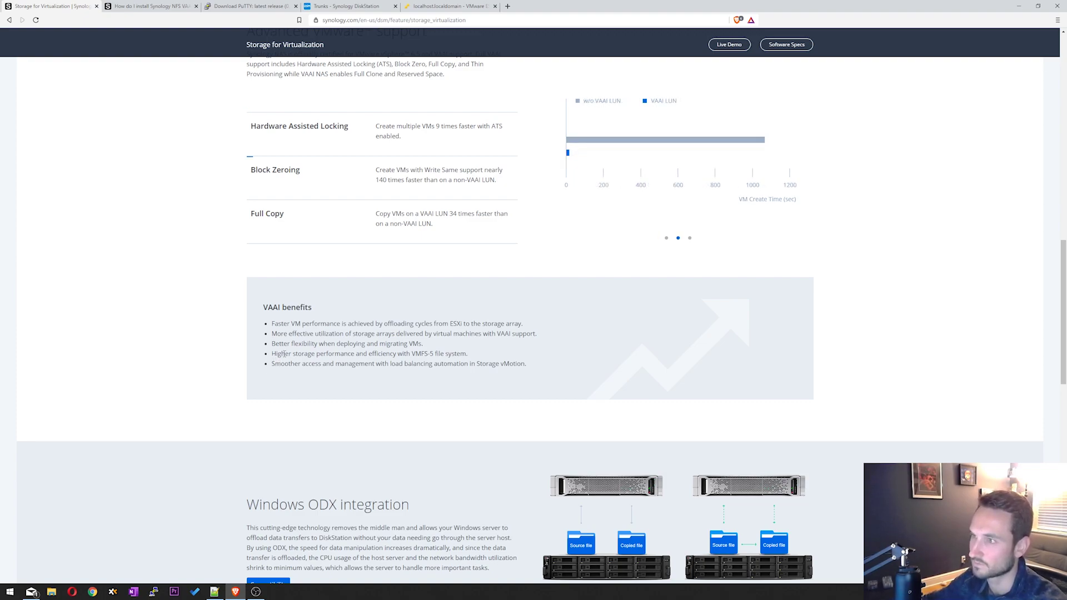
pyautogui.click(167, 6)
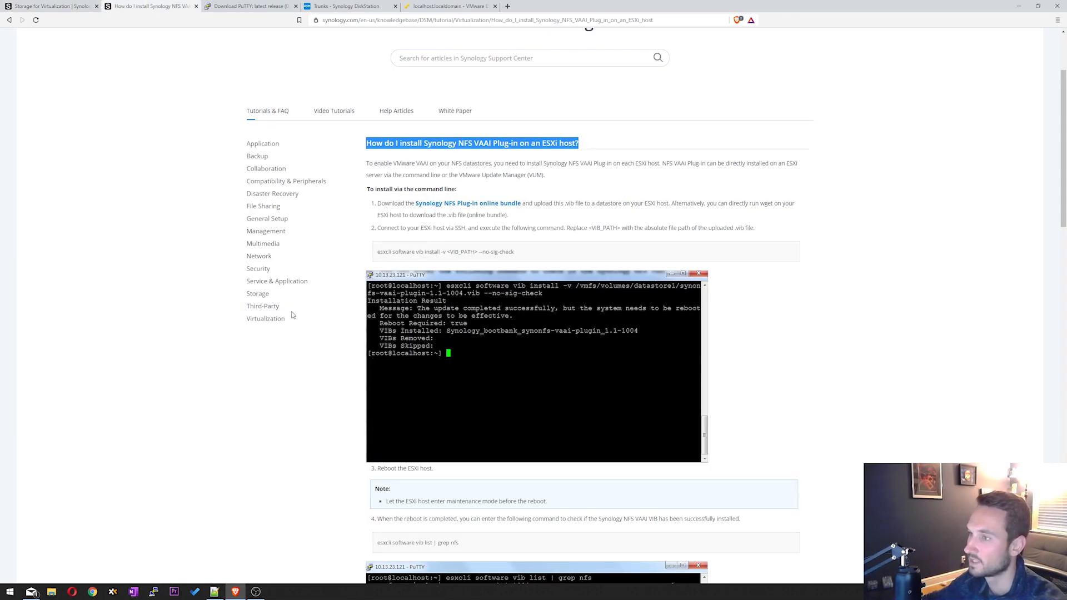
# - Review the article's esxcli install steps, then move via the PuTTY page to DiskStation's vmNFS settings
pyautogui.click(403, 137)
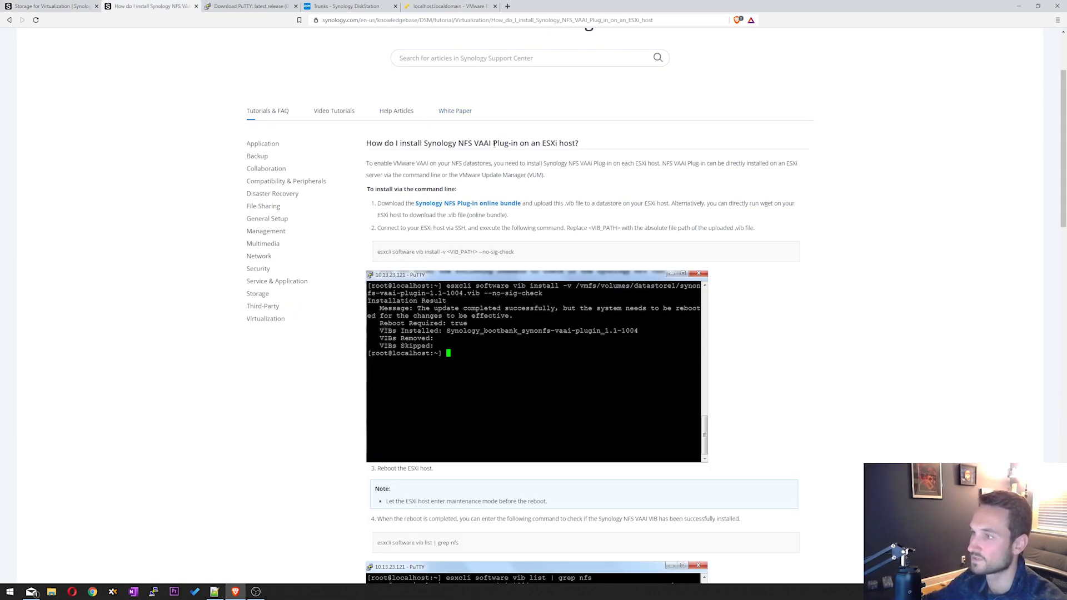
pyautogui.scroll(-5, 411, 206)
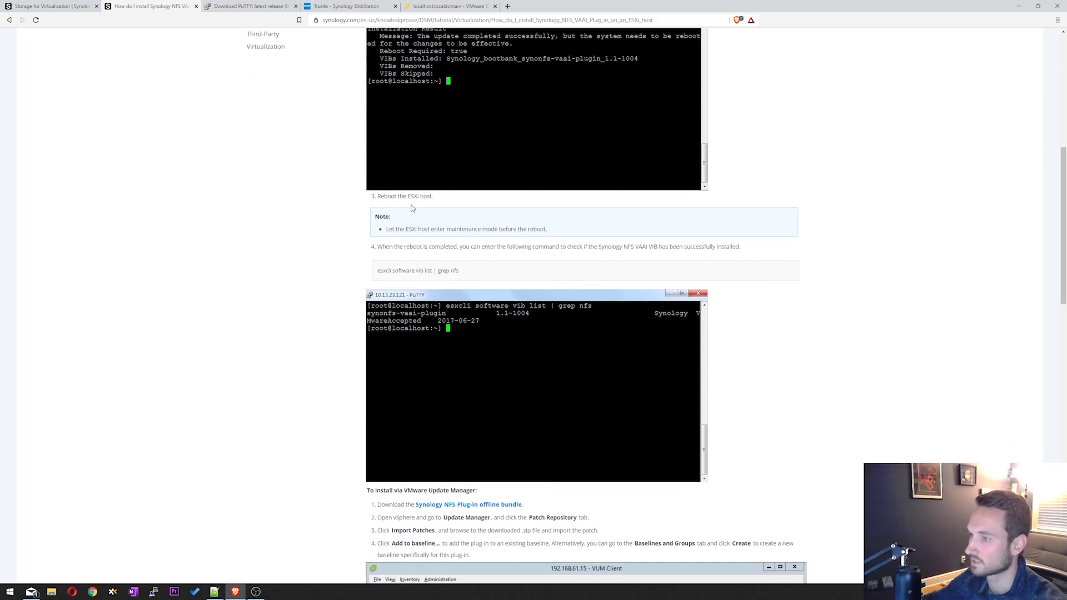
pyautogui.scroll(3, 412, 208)
pyautogui.scroll(3, 497, 222)
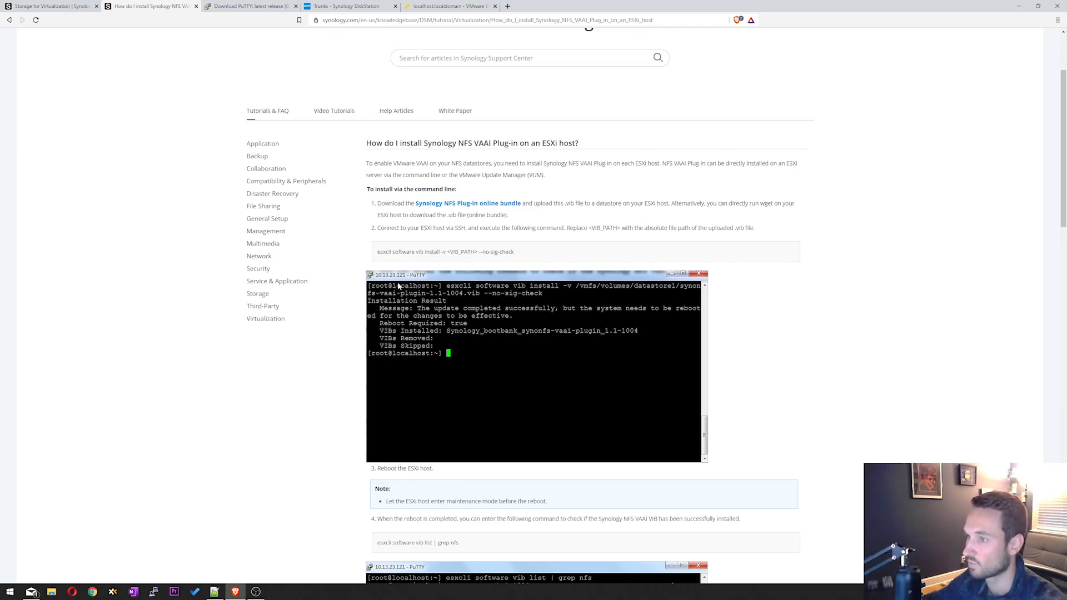
pyautogui.click(257, 6)
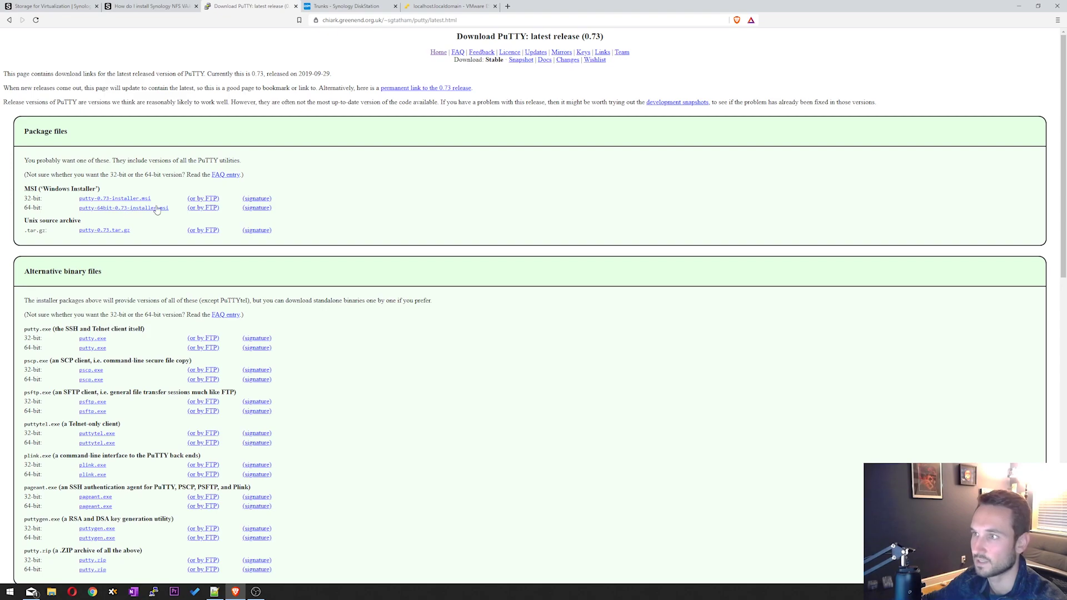
pyautogui.click(376, 5)
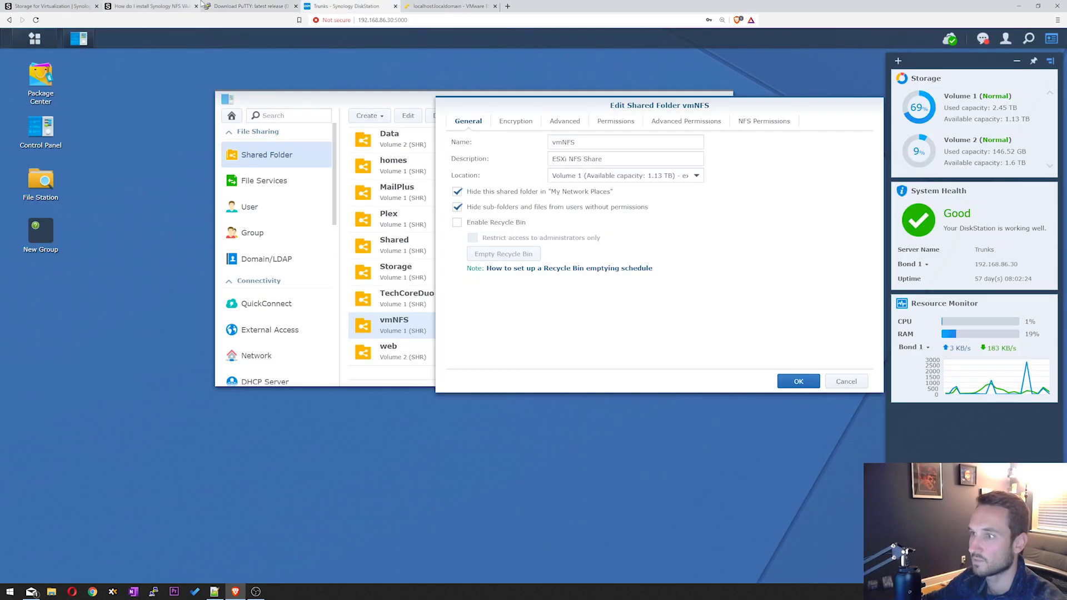
# - Reopen the vmNFS shared folder's settings in DiskStation Manager
pyautogui.moveTo(509, 106)
pyautogui.mouseDown()
pyautogui.moveTo(500, 92)
pyautogui.moveTo(512, 94)
pyautogui.mouseUp()
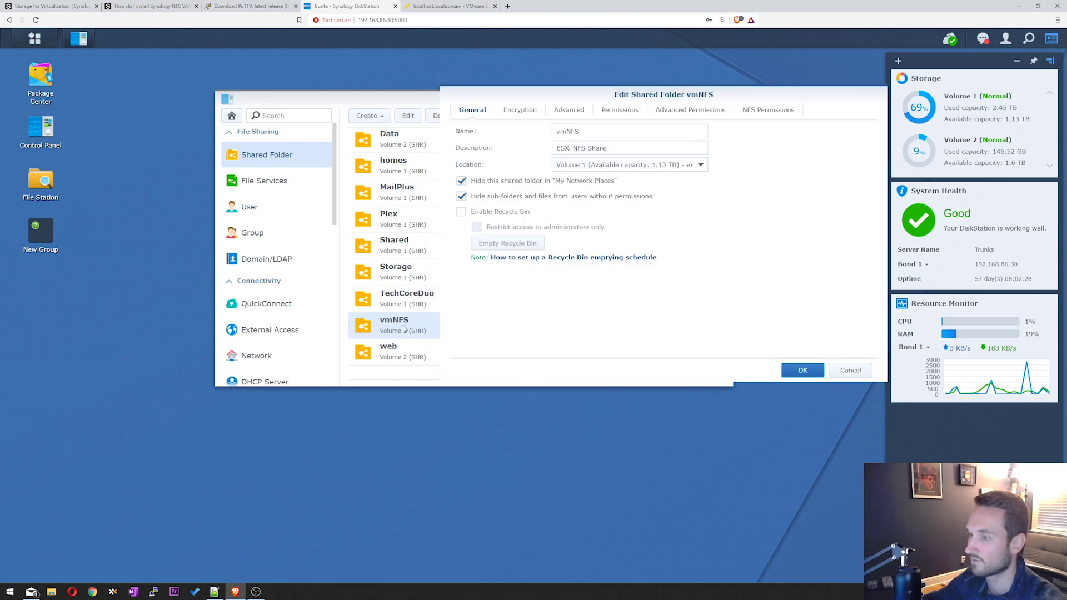
pyautogui.moveTo(804, 101); pyautogui.dragTo(632, 124)
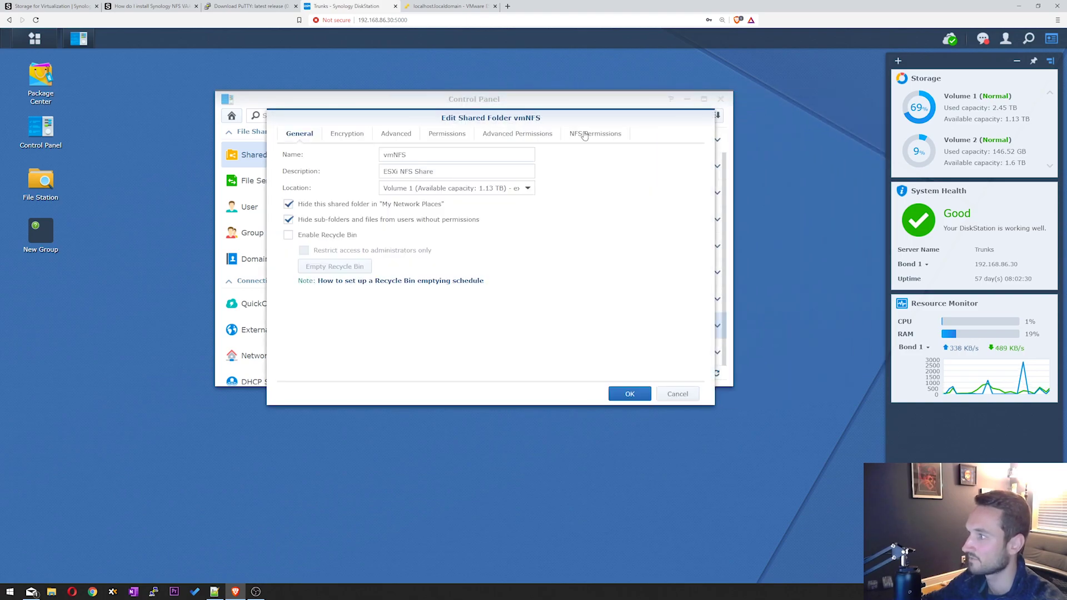
pyautogui.click(682, 395)
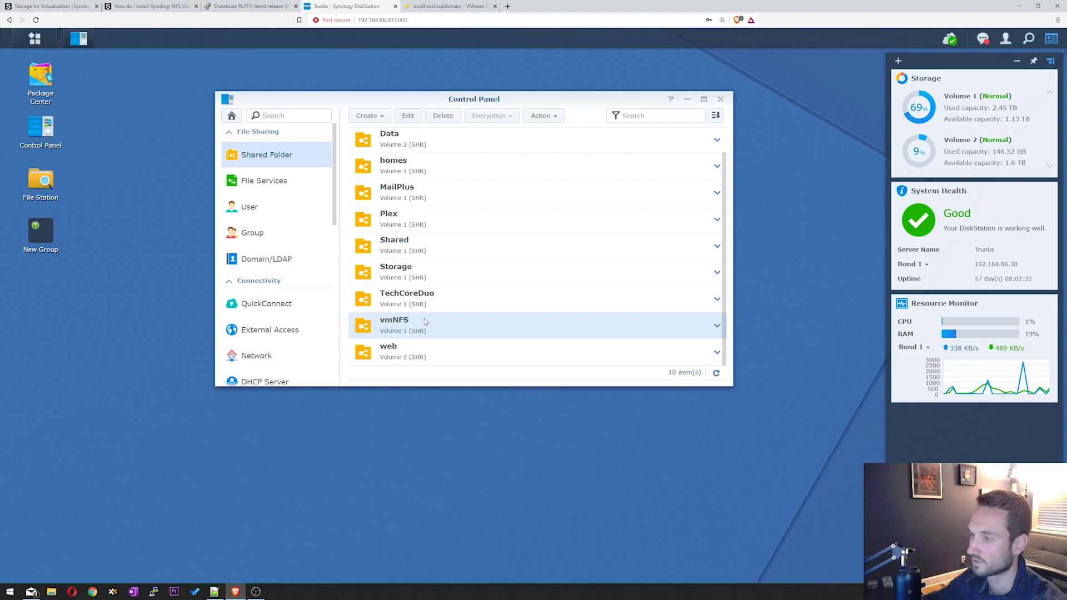
pyautogui.click(408, 116)
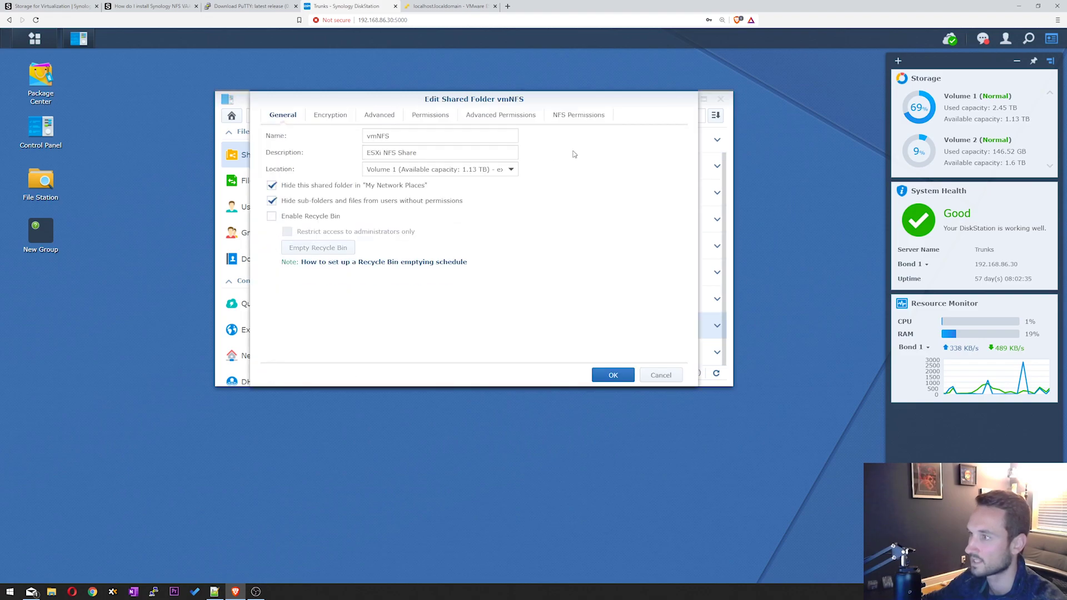
# - Delete the vmNFS NFS permission rule for client 192.168.86.111 and save it
pyautogui.click(582, 118)
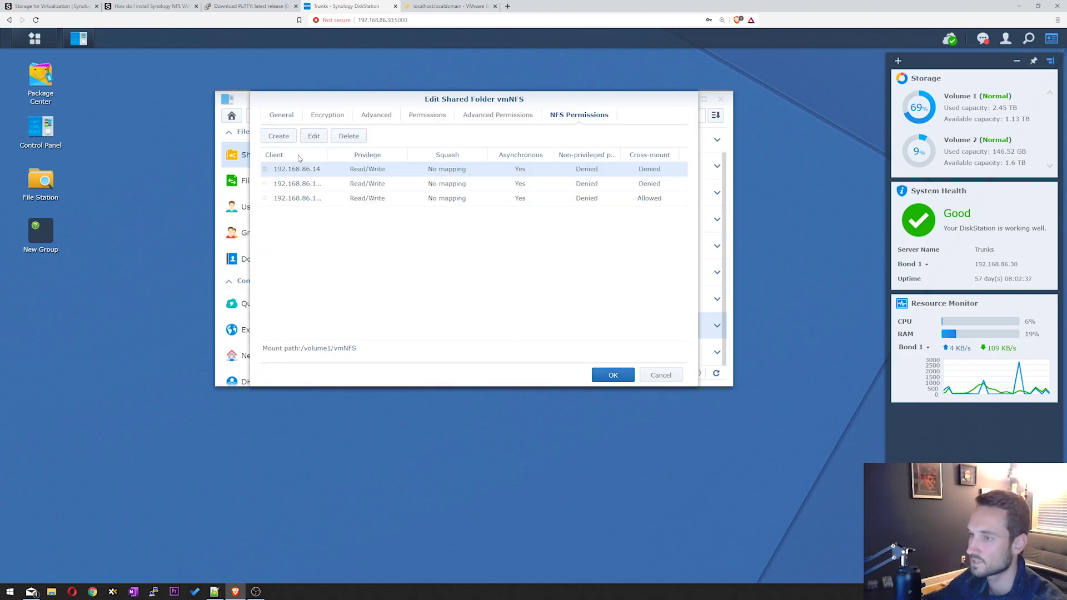
pyautogui.click(316, 186)
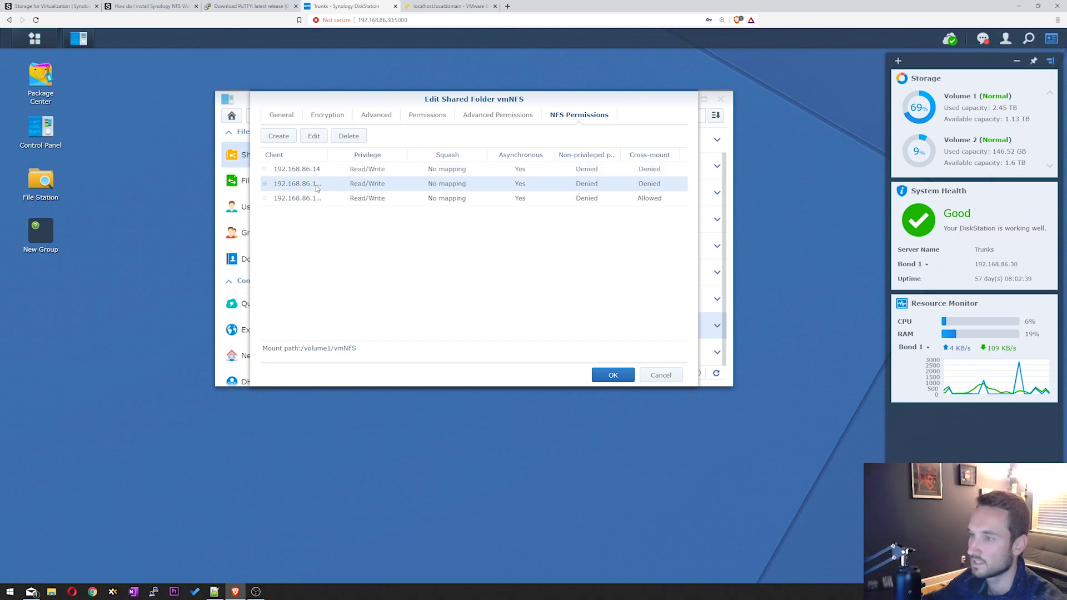
pyautogui.moveTo(328, 155); pyautogui.dragTo(341, 155)
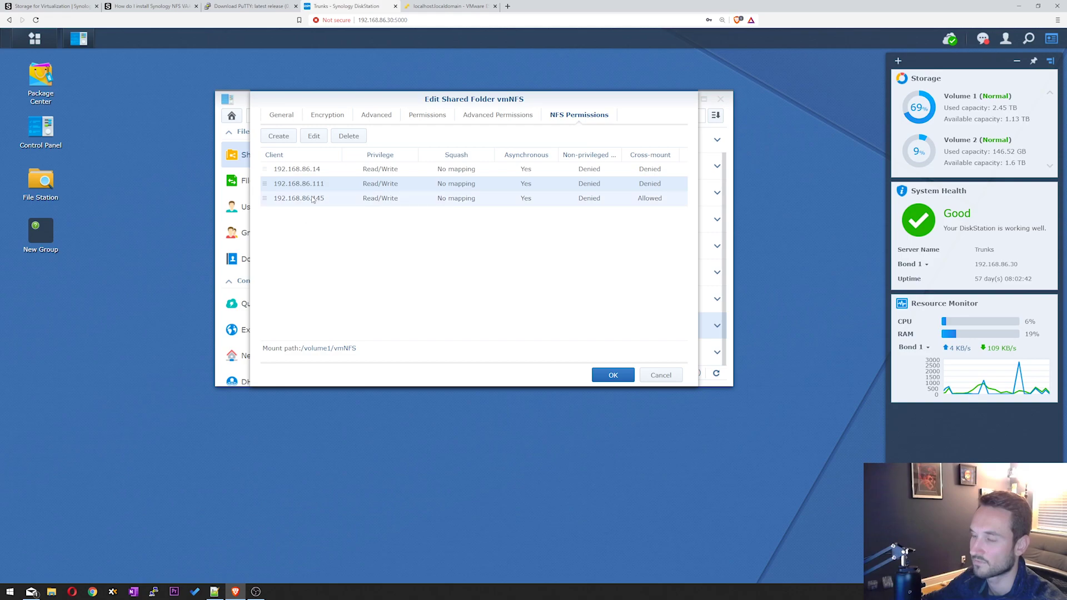
pyautogui.click(349, 137)
pyautogui.click(628, 378)
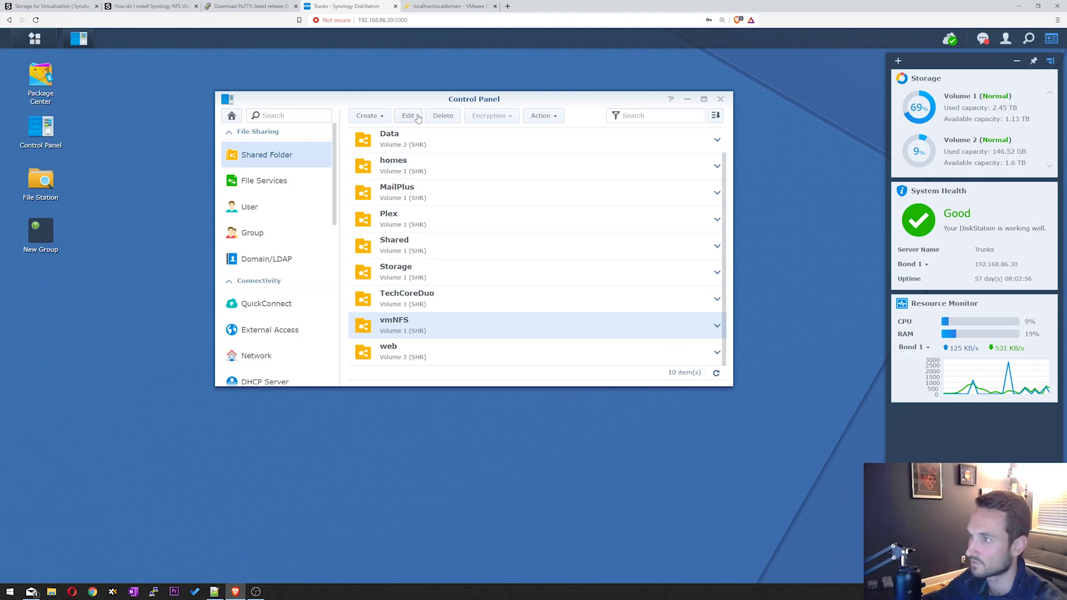
pyautogui.click(449, 6)
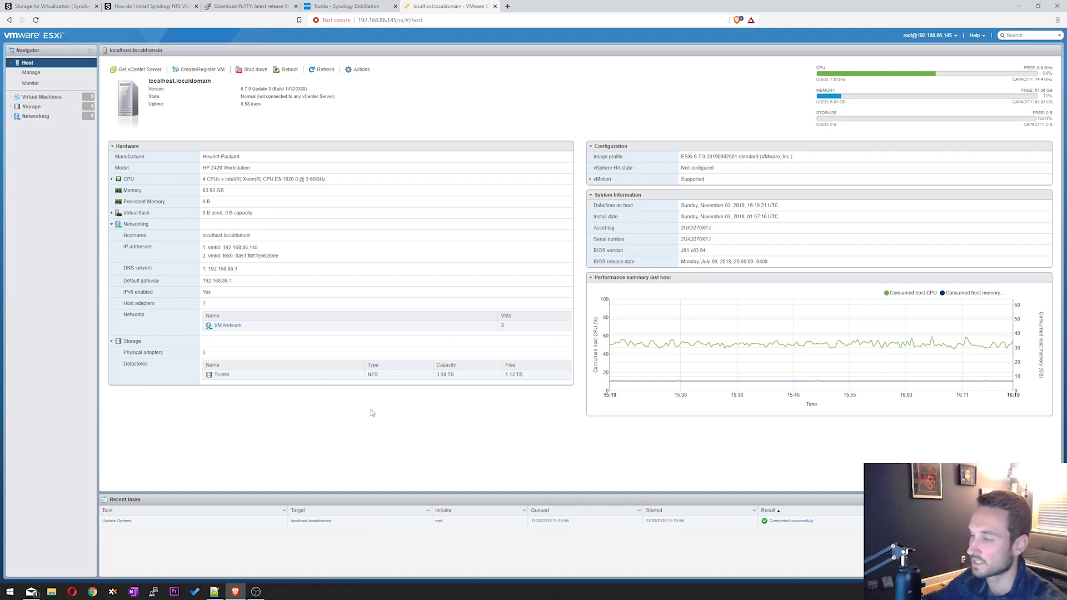
# - Suspend all three virtual machines on the ESXi host
pyautogui.click(41, 96)
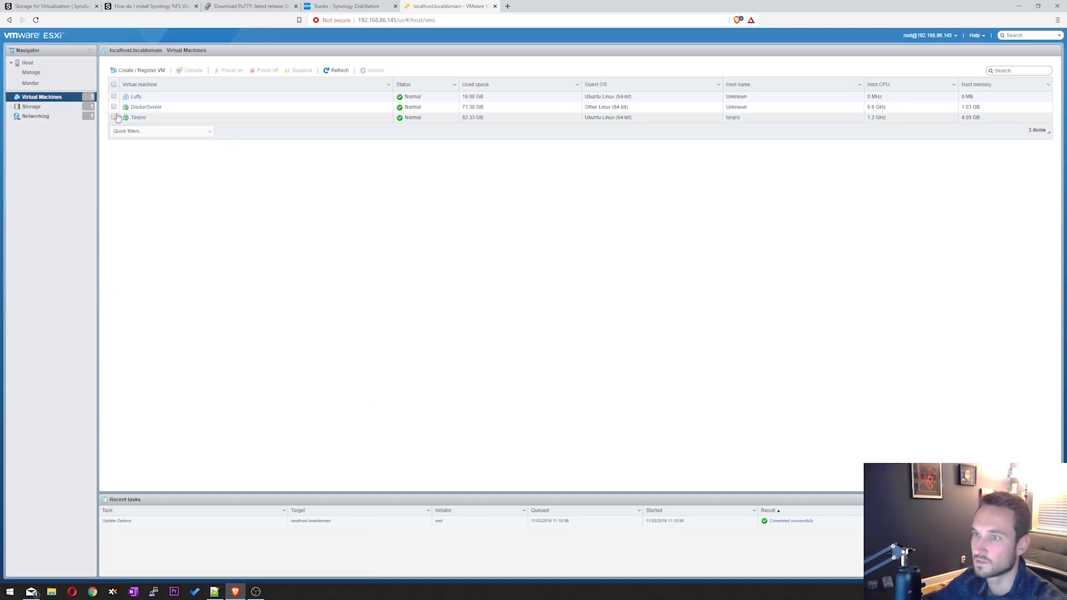
pyautogui.click(114, 85)
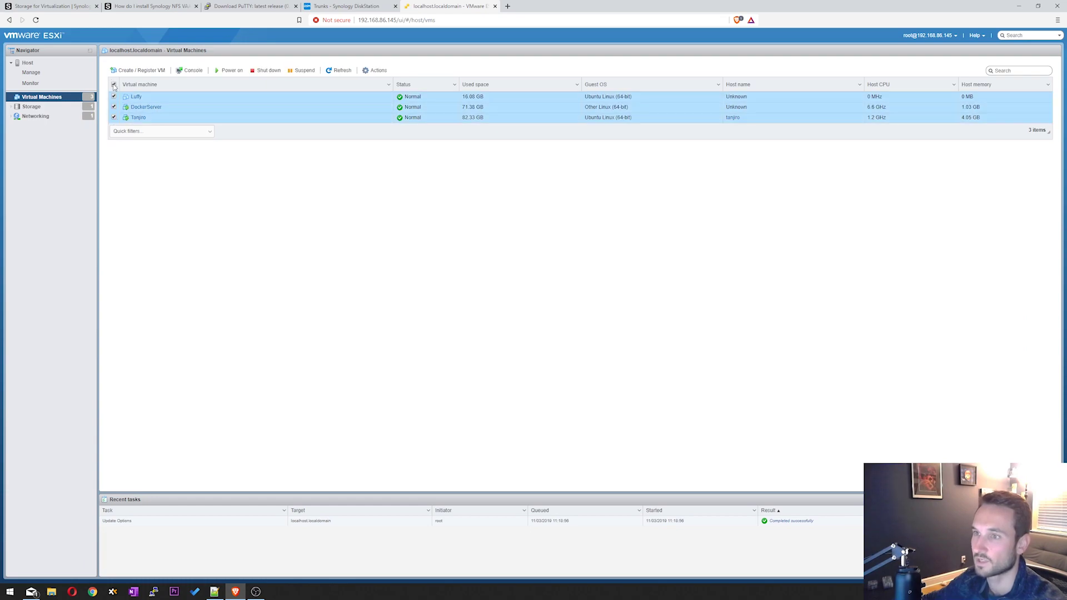
pyautogui.click(303, 71)
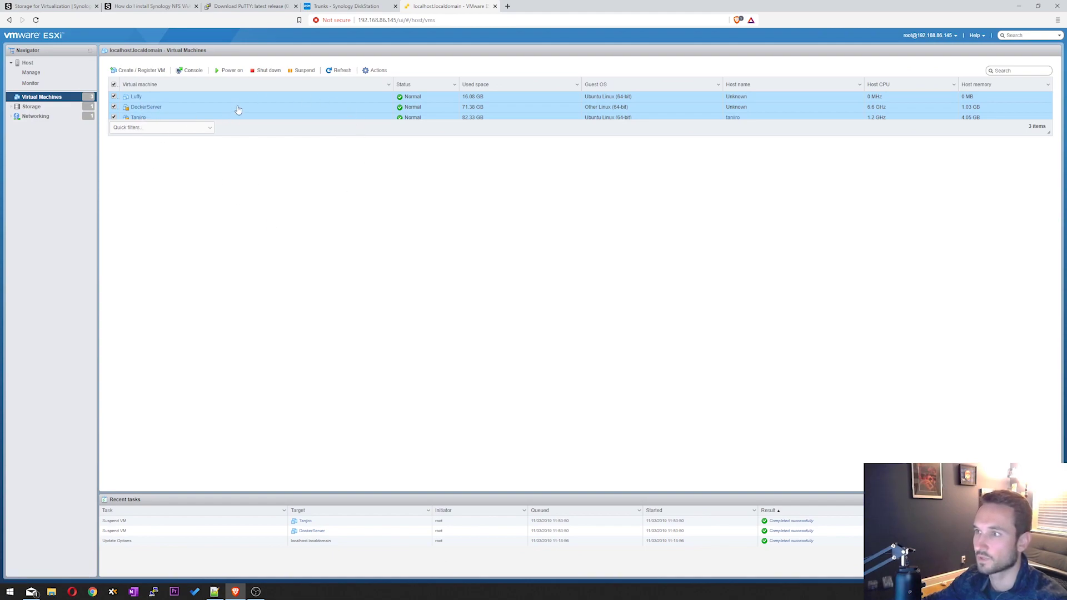
# - Enable SSH on the ESXi host from the host Actions menu
pyautogui.click(50, 64)
pyautogui.click(355, 68)
pyautogui.moveTo(392, 131)
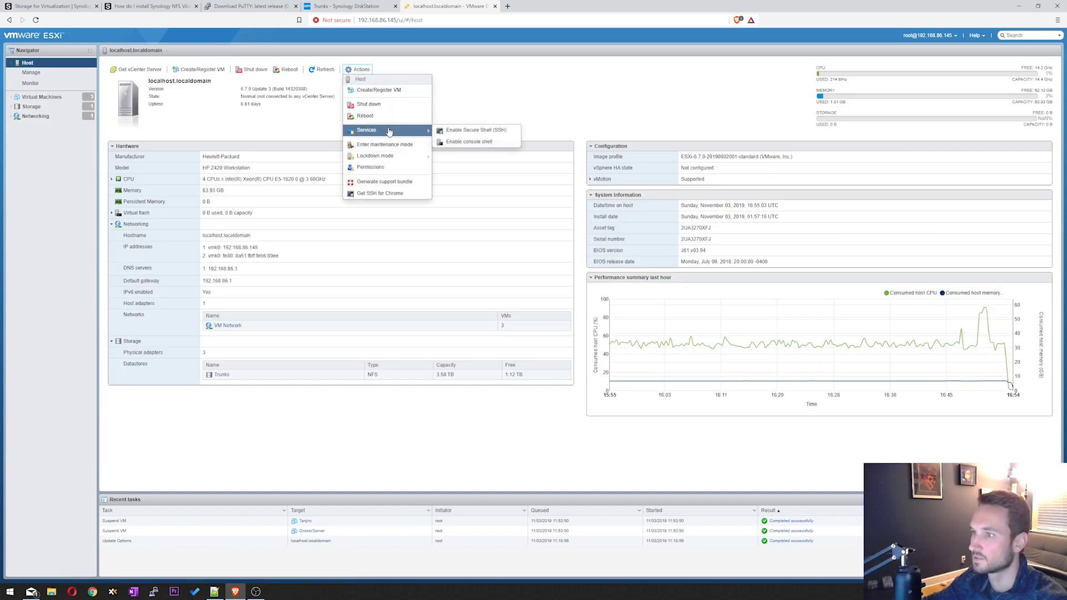
pyautogui.click(473, 132)
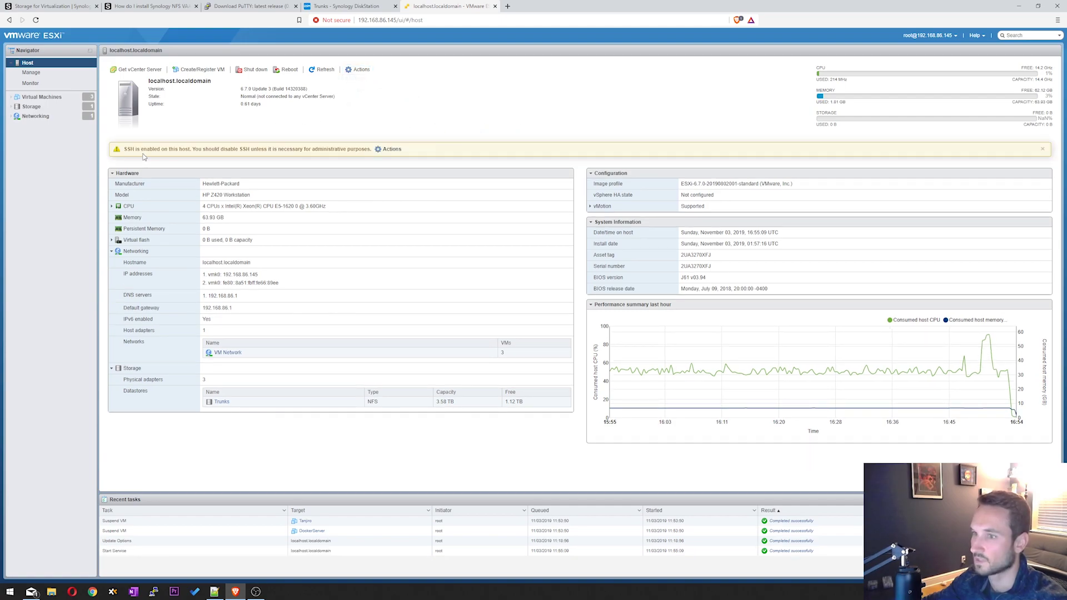
pyautogui.moveTo(126, 149); pyautogui.dragTo(227, 162)
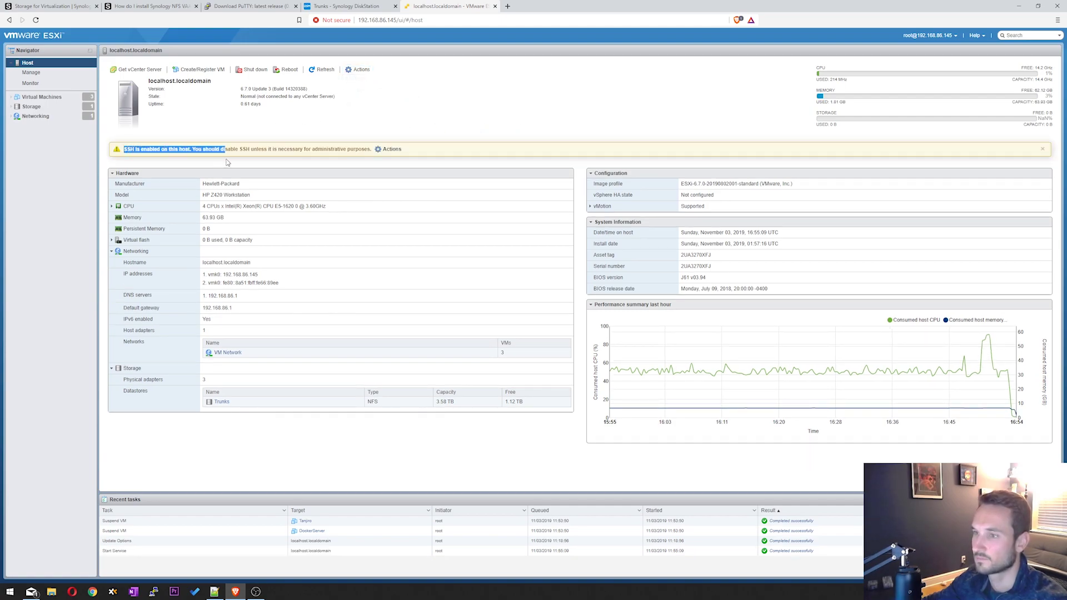
pyautogui.click(228, 161)
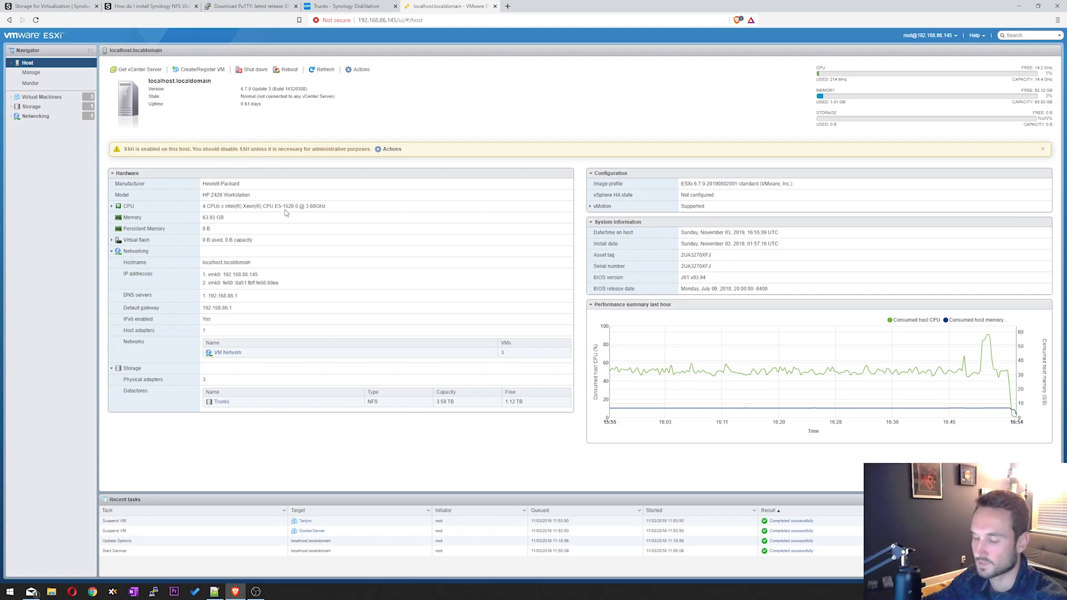
pyautogui.click(154, 7)
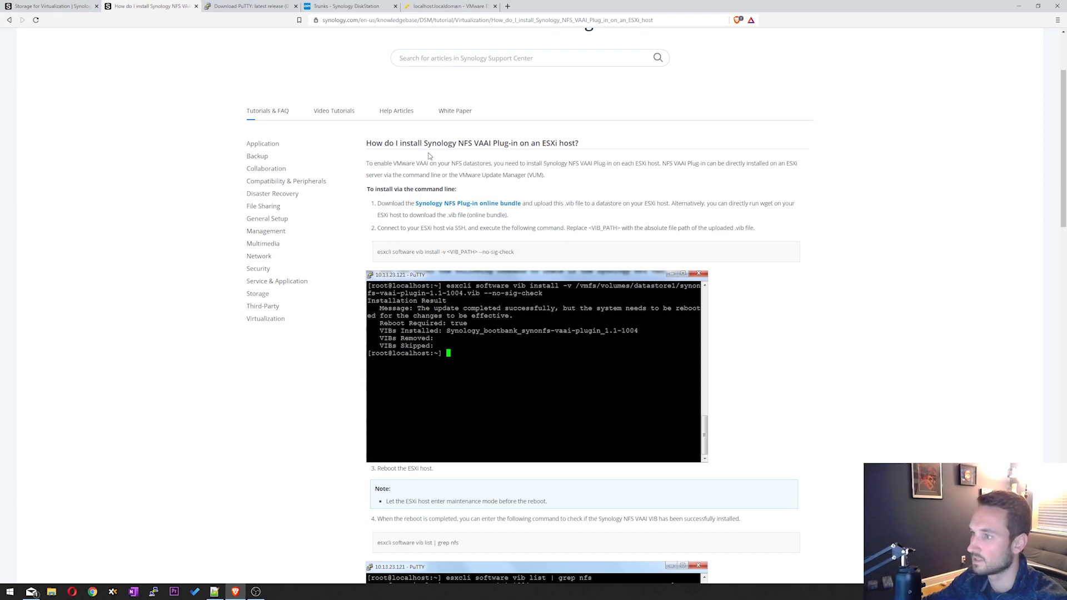
# - Cancel the Synology NFS Plug-in online bundle download, since the file already exists on the desktop
pyautogui.scroll(-1, 358, 168)
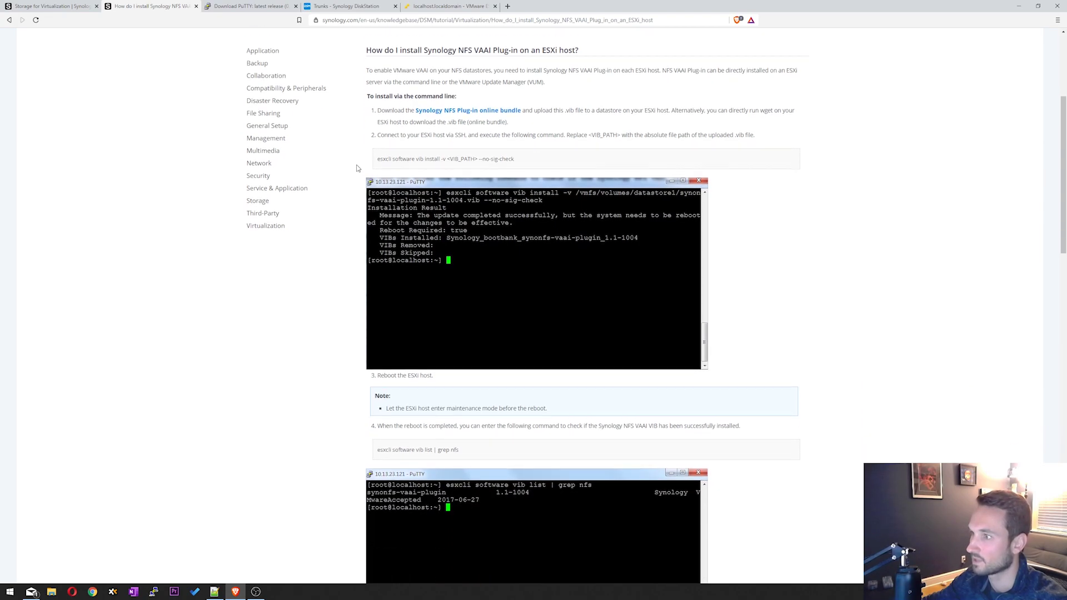
pyautogui.scroll(1, 358, 166)
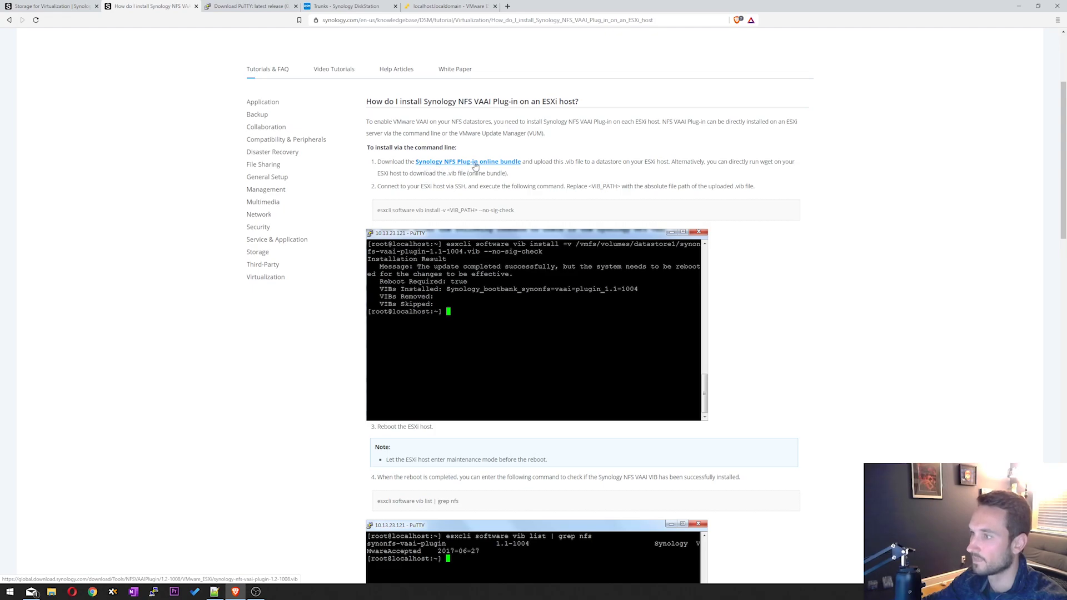
pyautogui.click(472, 164)
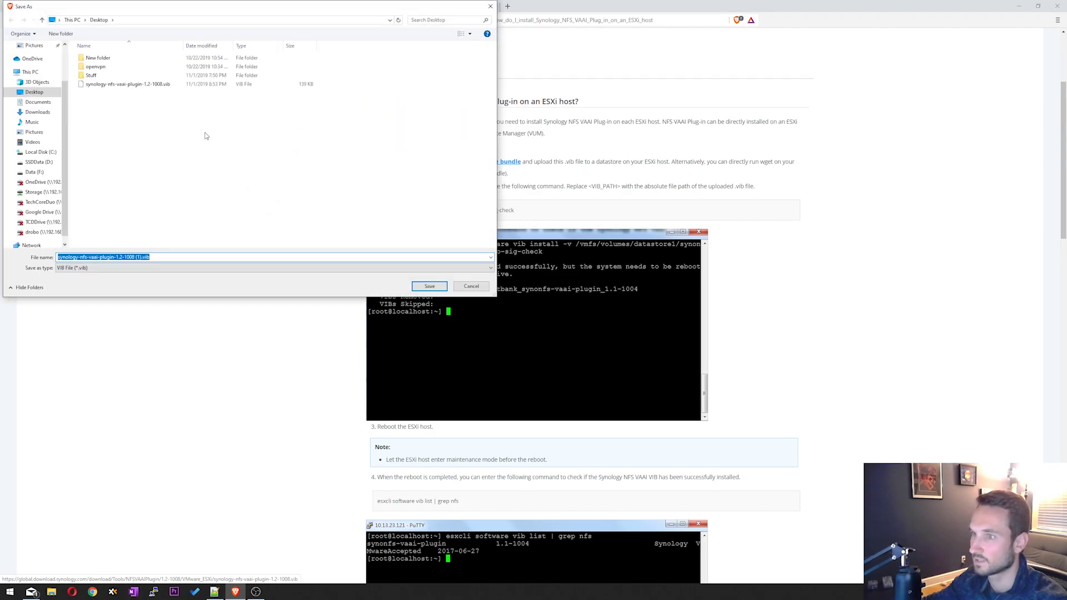
pyautogui.click(140, 84)
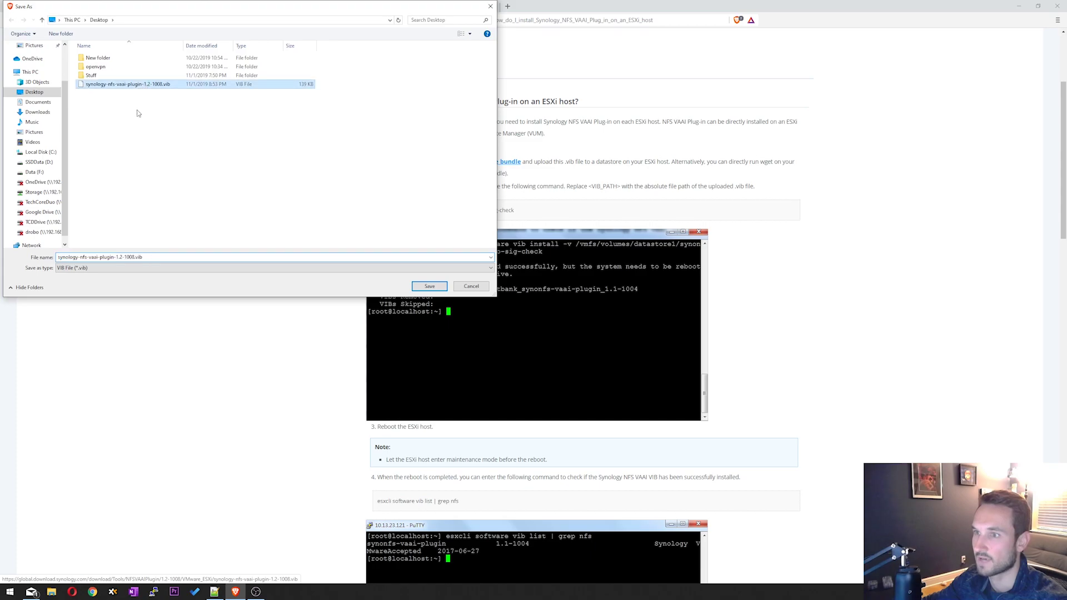
pyautogui.click(472, 287)
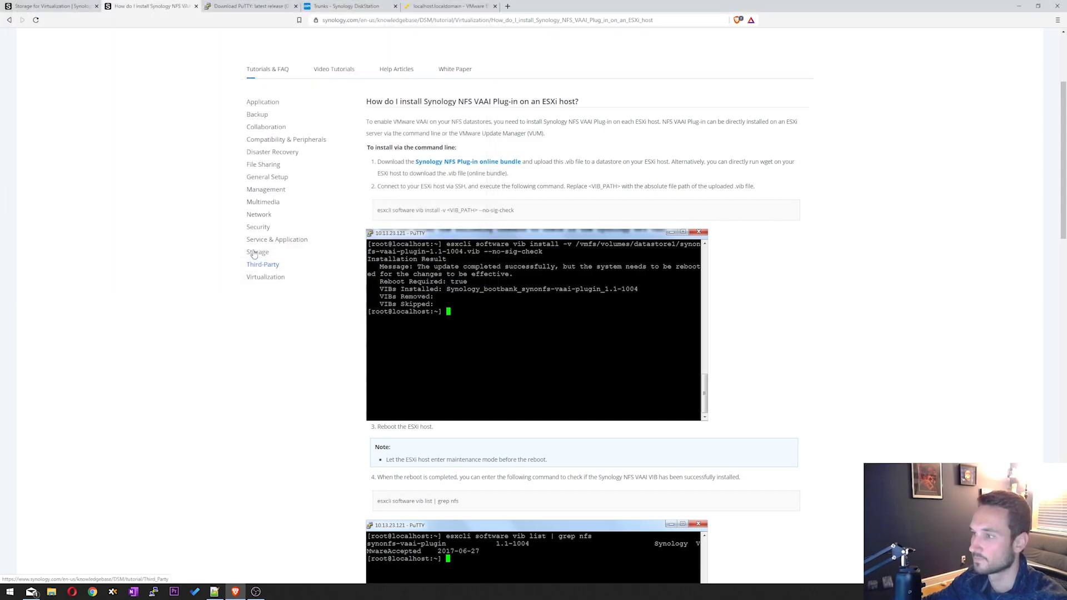
# - Select the step 2 command: esxcli software vib install -v <VIB_PATH> --no-sig-check
pyautogui.moveTo(383, 188); pyautogui.dragTo(465, 188)
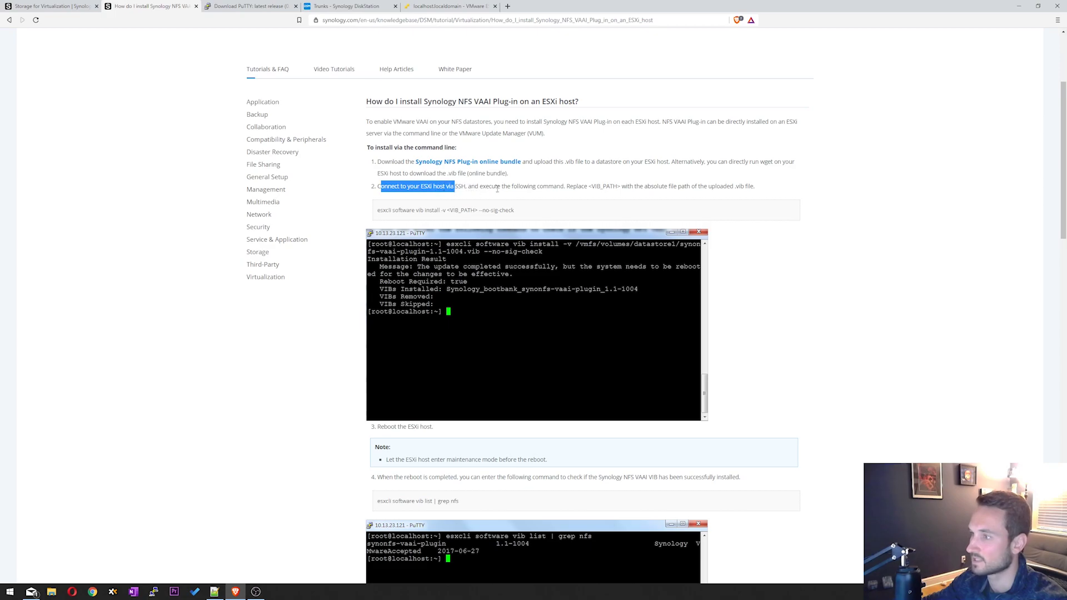
pyautogui.click(436, 208)
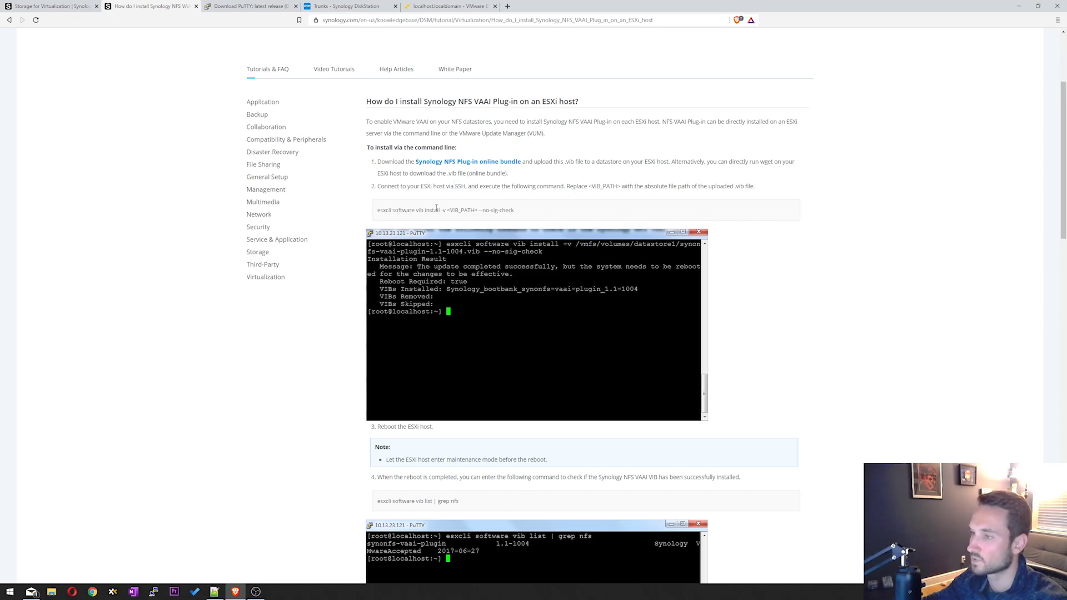
pyautogui.tripleClick(427, 211)
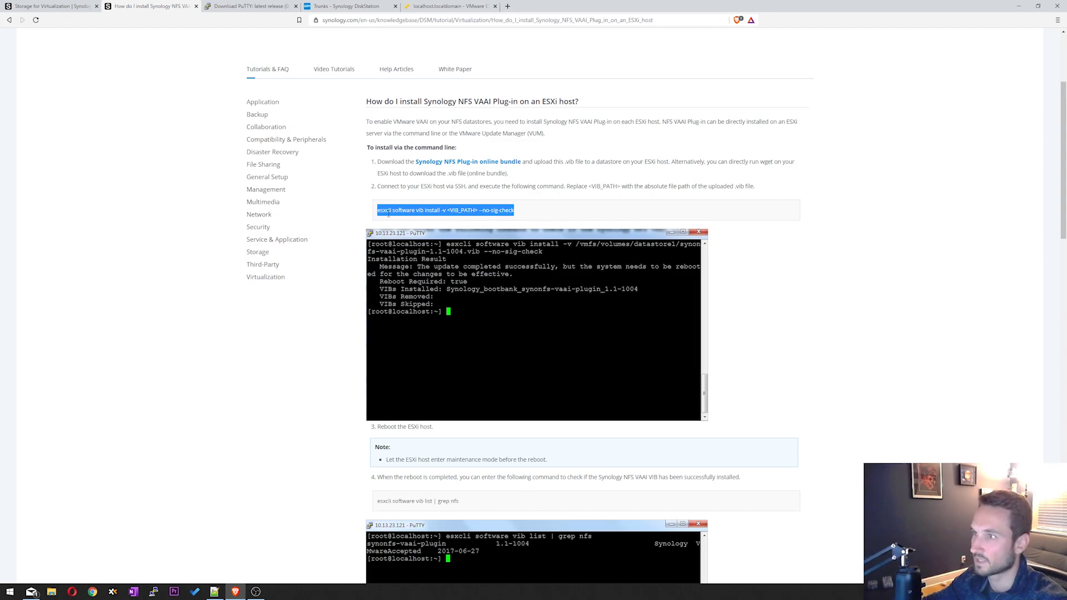
# - Open the Trunks datastore under Storage in the ESXi Host Client and browse its files
pyautogui.click(421, 7)
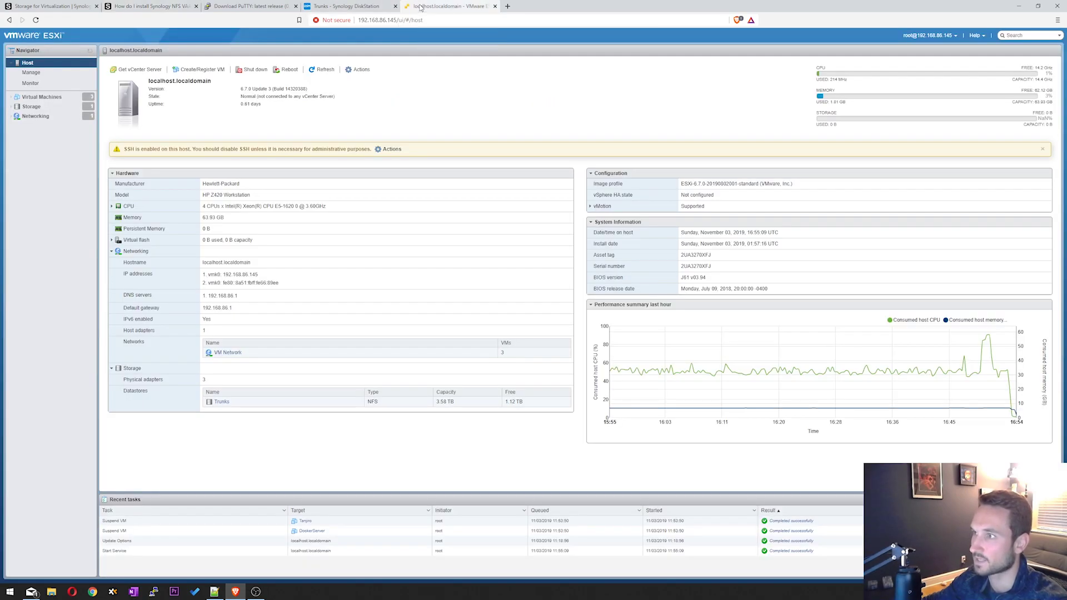
pyautogui.moveTo(238, 96); pyautogui.dragTo(167, 104)
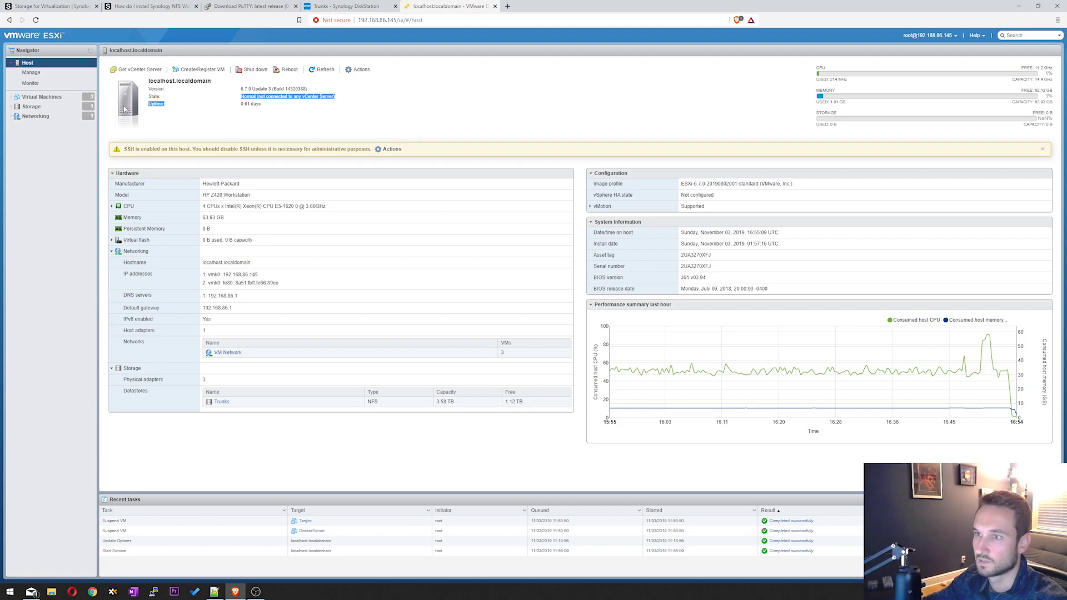
pyautogui.click(34, 106)
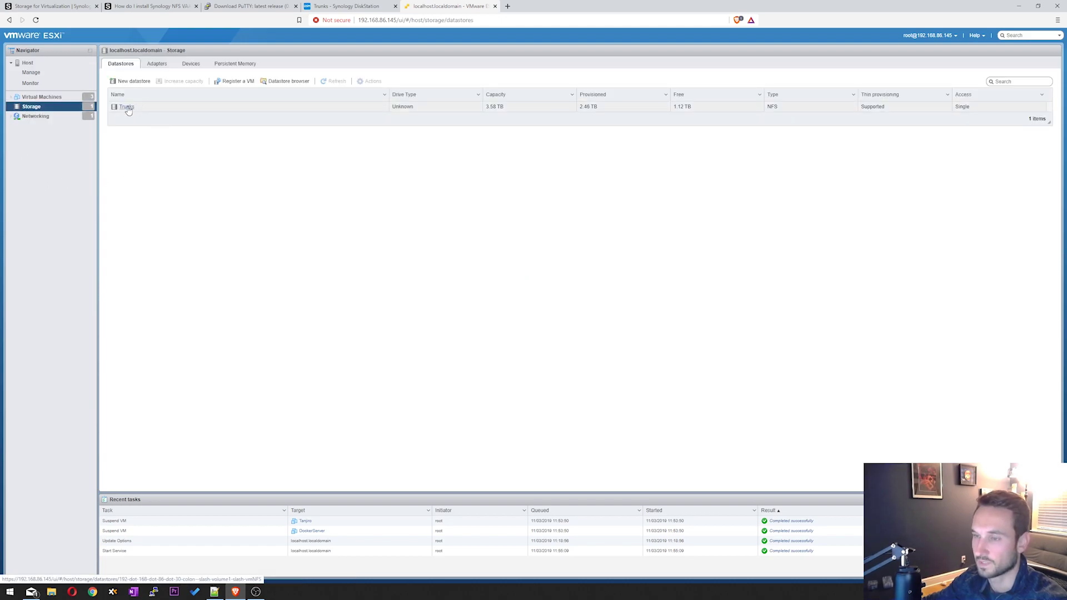
pyautogui.click(127, 107)
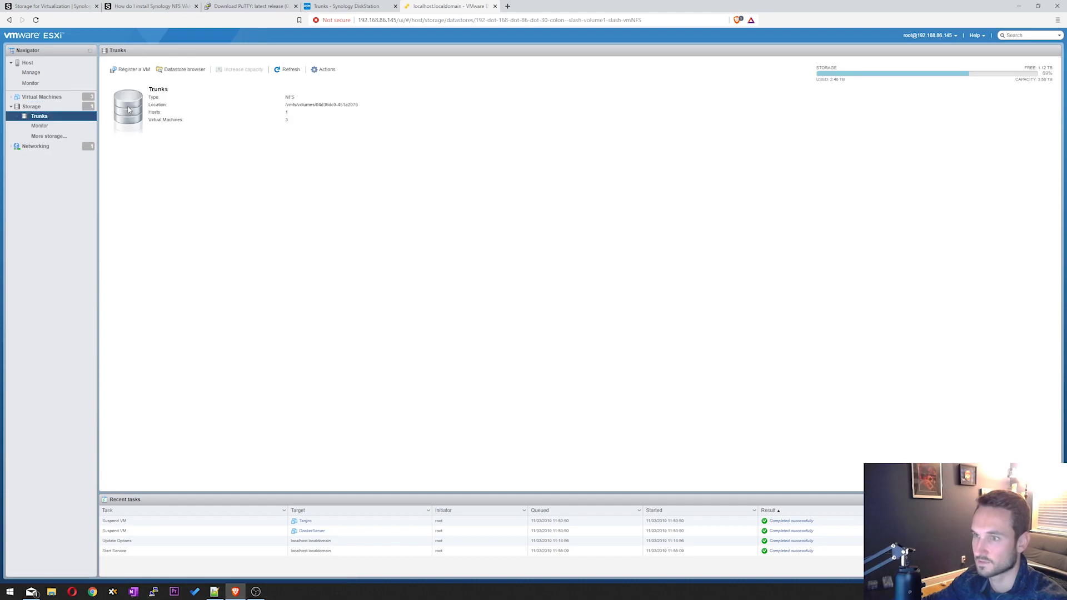
pyautogui.moveTo(285, 104); pyautogui.dragTo(303, 102)
pyautogui.click(276, 122)
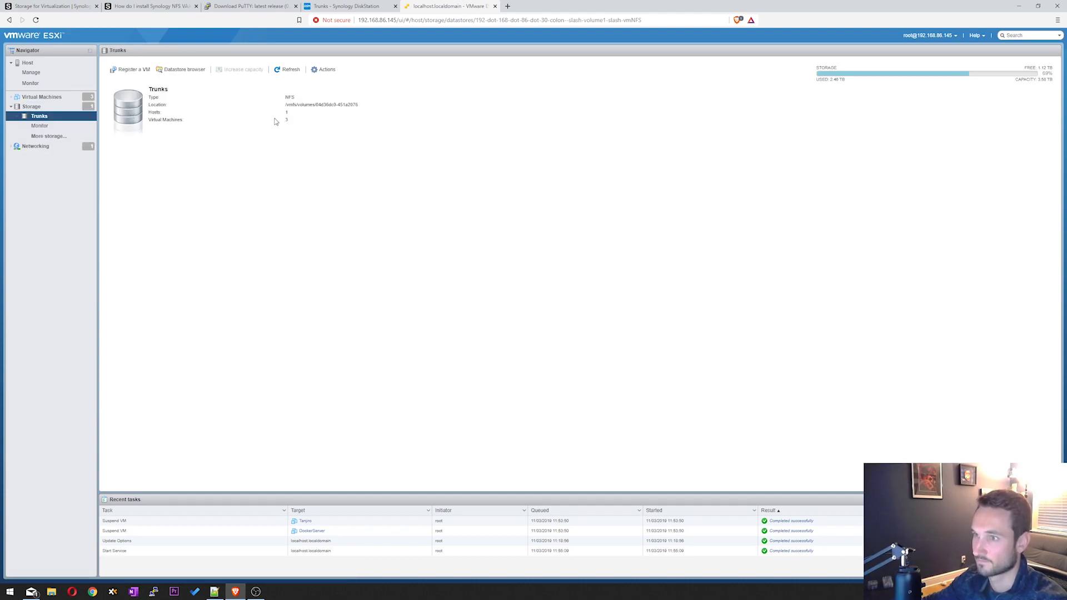
pyautogui.click(181, 69)
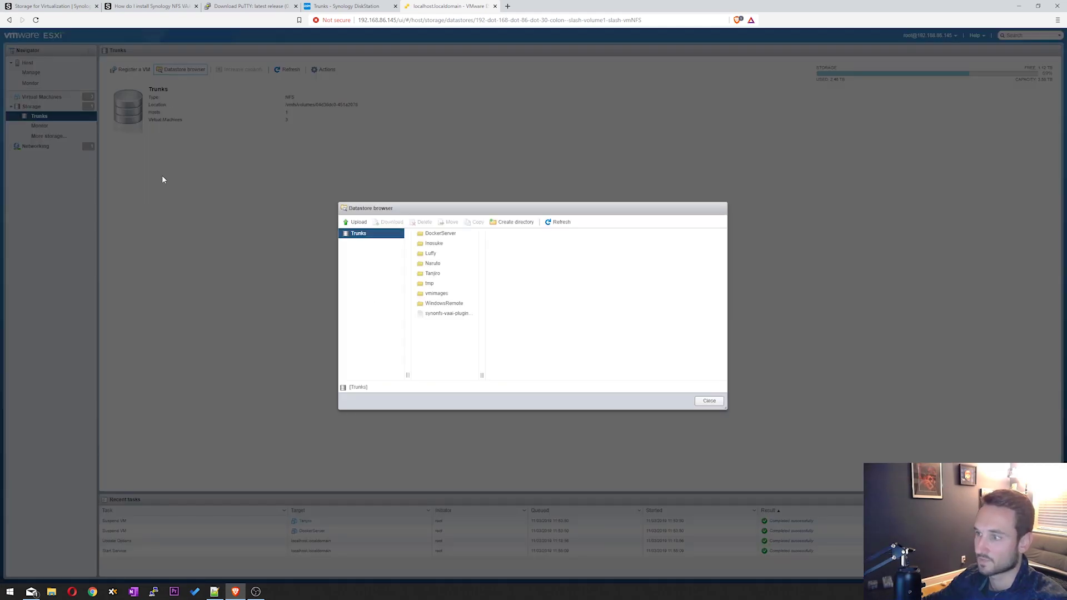
# - Delete the old synonfs-vaai-plugin-1.1-1004.vib from the Trunks datastore
pyautogui.click(454, 313)
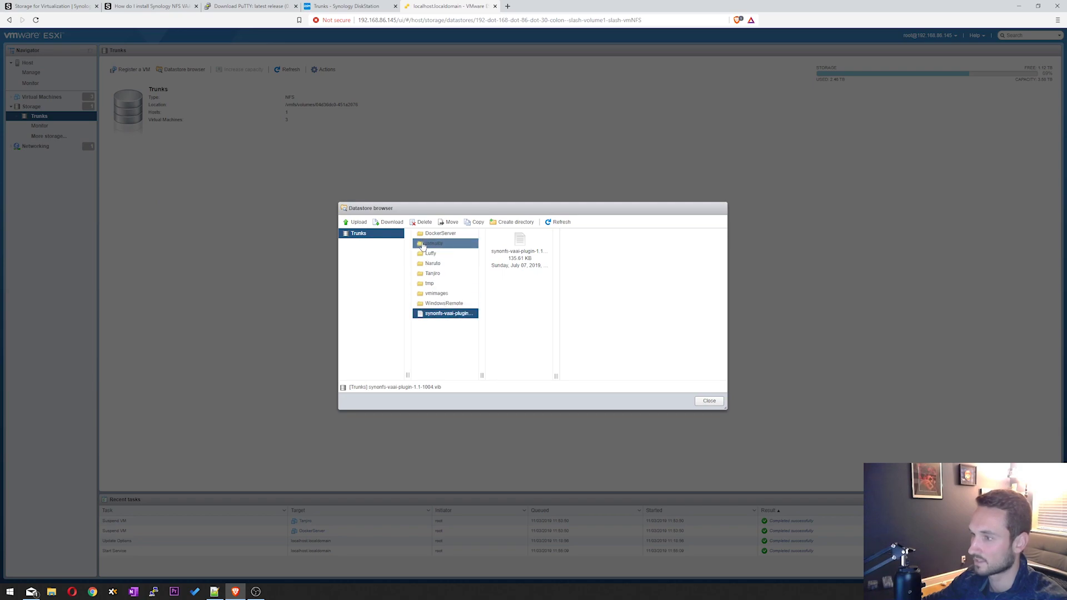
pyautogui.click(426, 224)
pyautogui.click(580, 340)
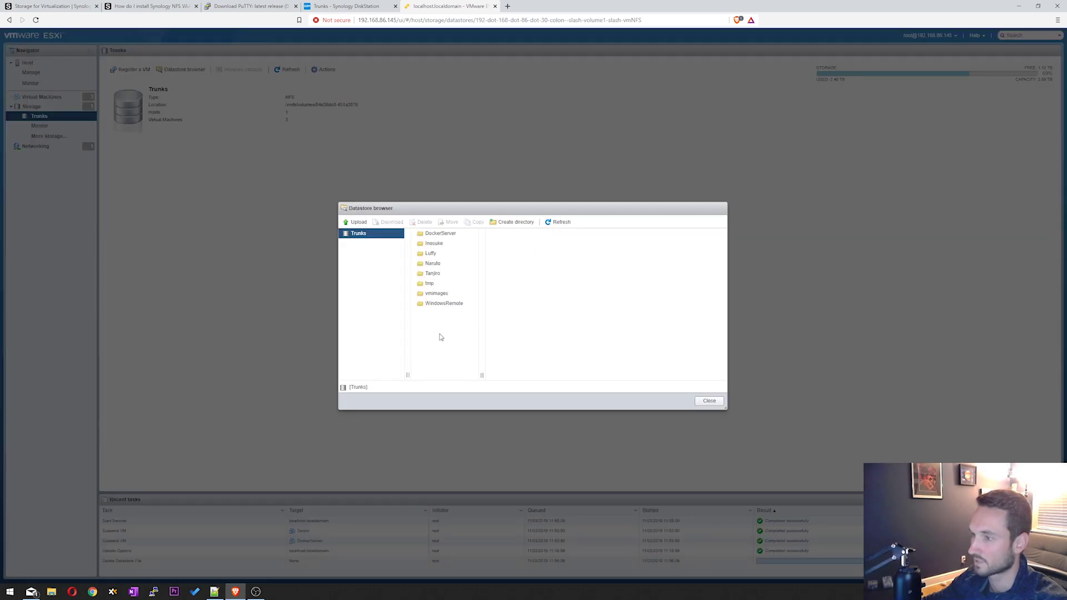
# - Upload synology-nfs-vaai-plugin-1.2-1008.vib to Trunks and close the datastore browser
pyautogui.click(359, 224)
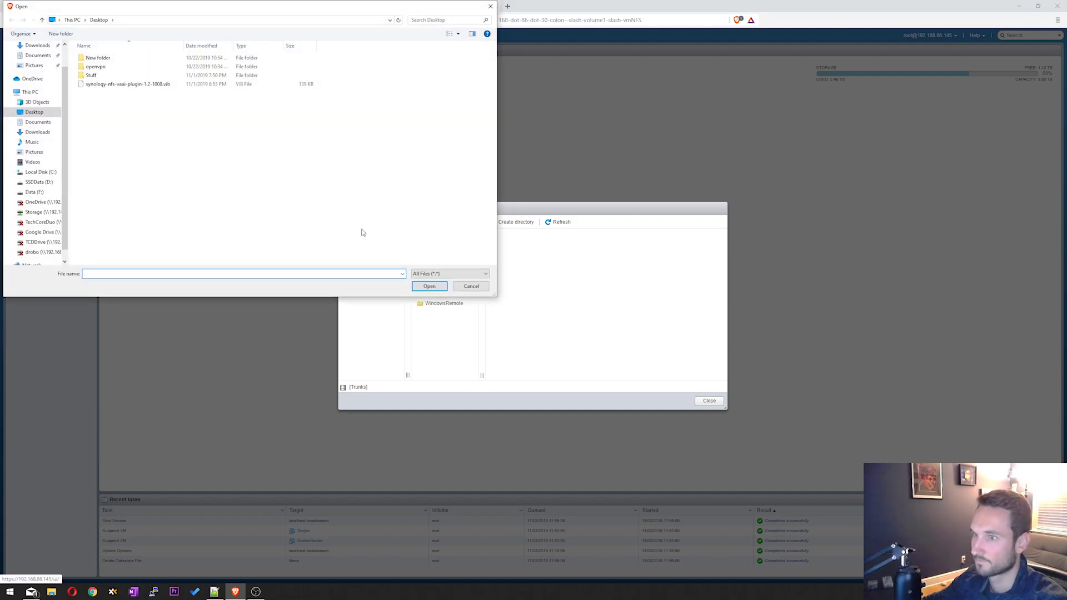
pyautogui.click(119, 87)
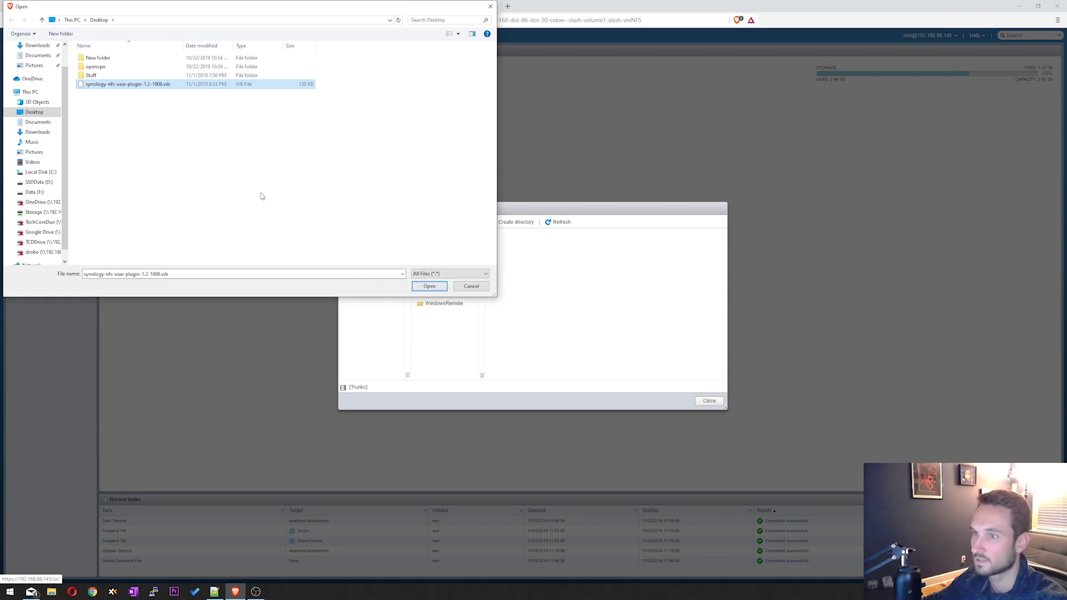
pyautogui.click(438, 288)
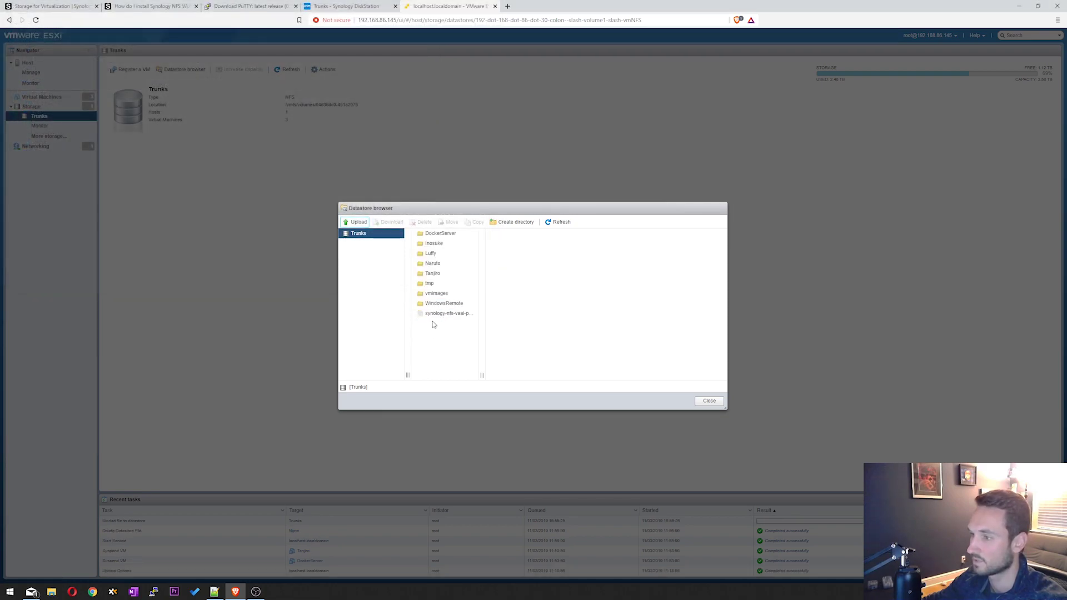
pyautogui.click(436, 317)
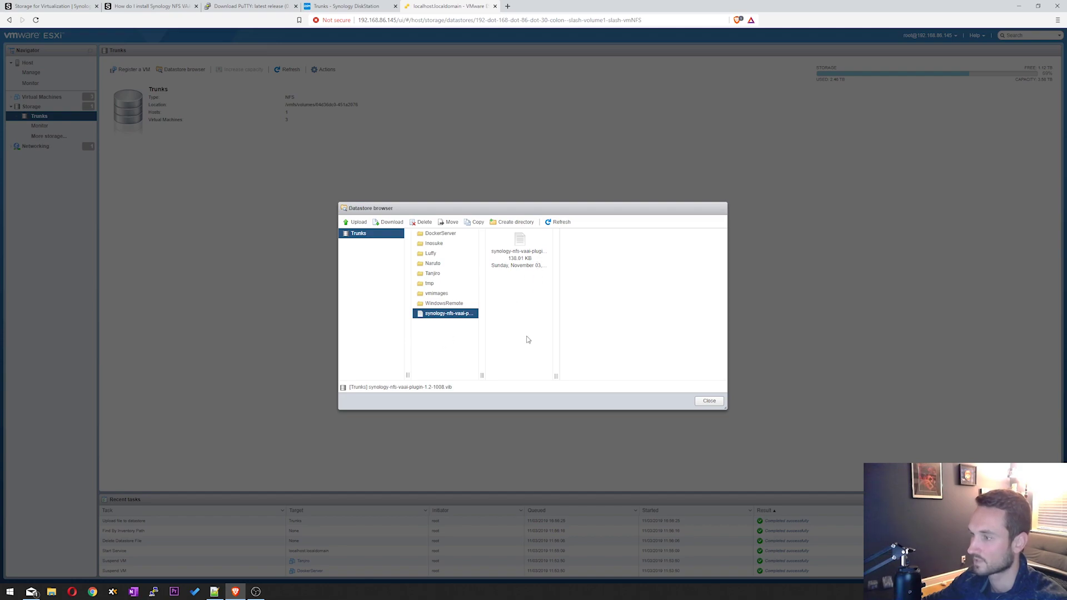
pyautogui.click(710, 402)
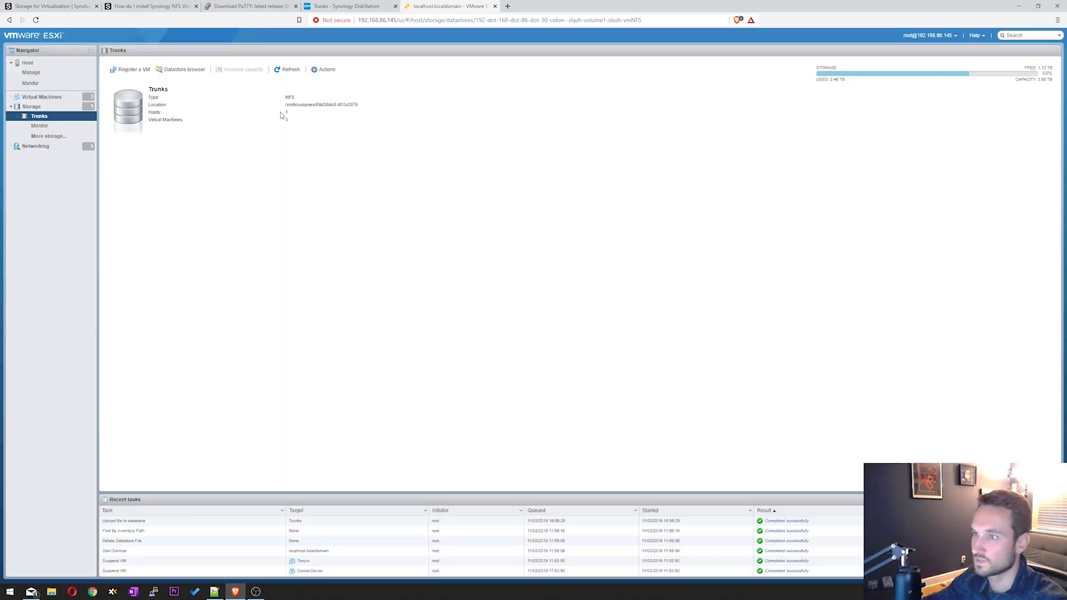
# - Copy the Trunks datastore's full location path
pyautogui.moveTo(285, 108); pyautogui.dragTo(363, 105)
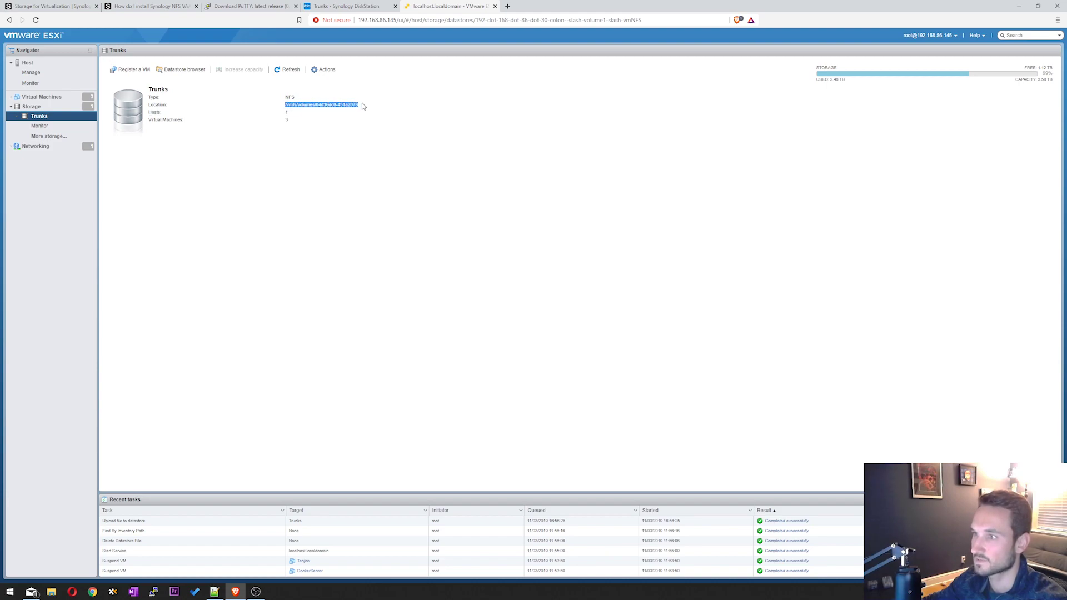
pyautogui.click(317, 103)
pyautogui.moveTo(317, 105); pyautogui.dragTo(364, 106)
pyautogui.tripleClick(313, 105)
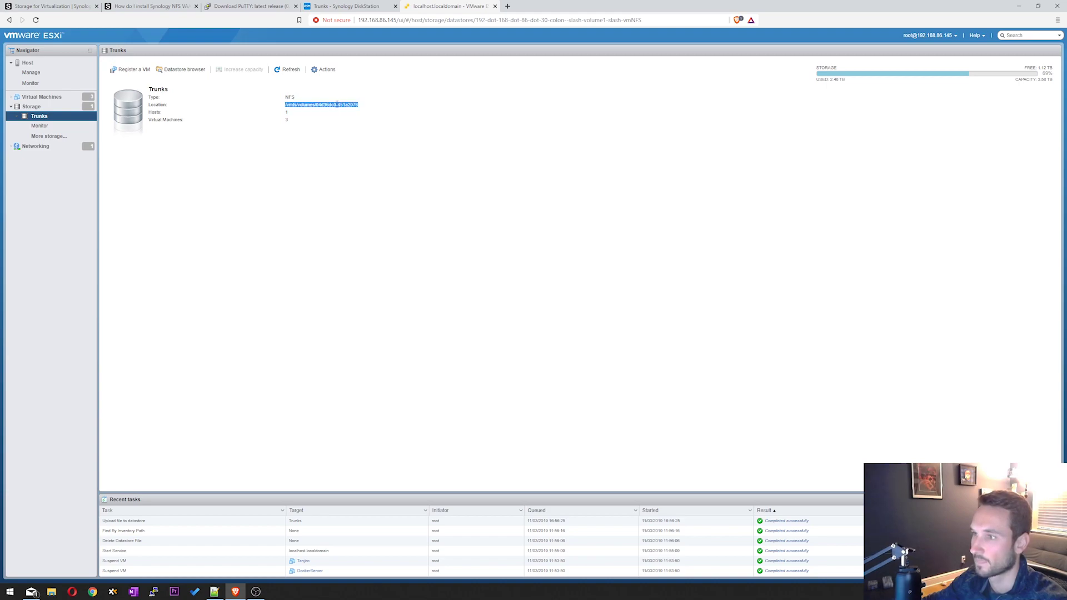
pyautogui.rightClick(312, 107)
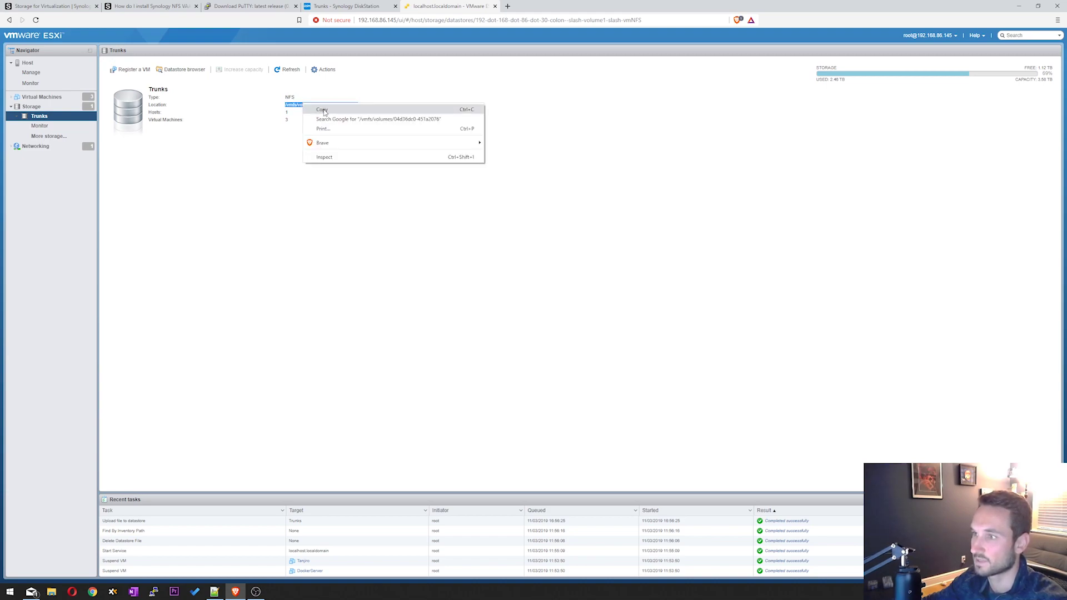
pyautogui.click(323, 109)
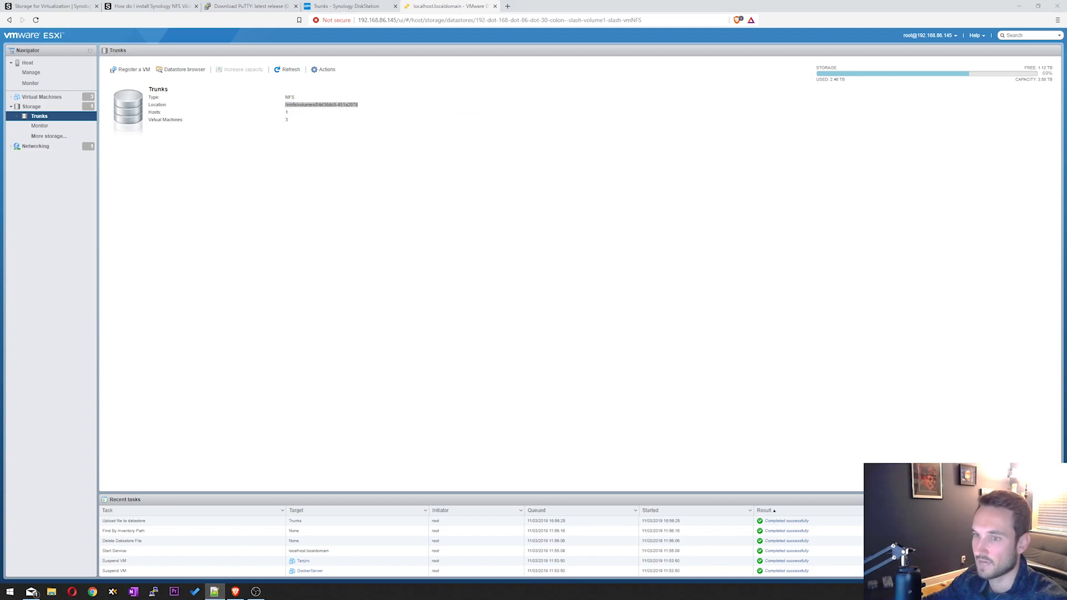
# - Bring the Notepad++ esxcli notes forward and place the cursor in the install command
pyautogui.hotkey('alt', 'Tab')
pyautogui.moveTo(419, 174); pyautogui.dragTo(415, 111)
pyautogui.click(337, 149)
# - Replace the old volume path in the install command with the copied Trunks path, keeping it on line 1
pyautogui.moveTo(322, 149); pyautogui.dragTo(477, 148)
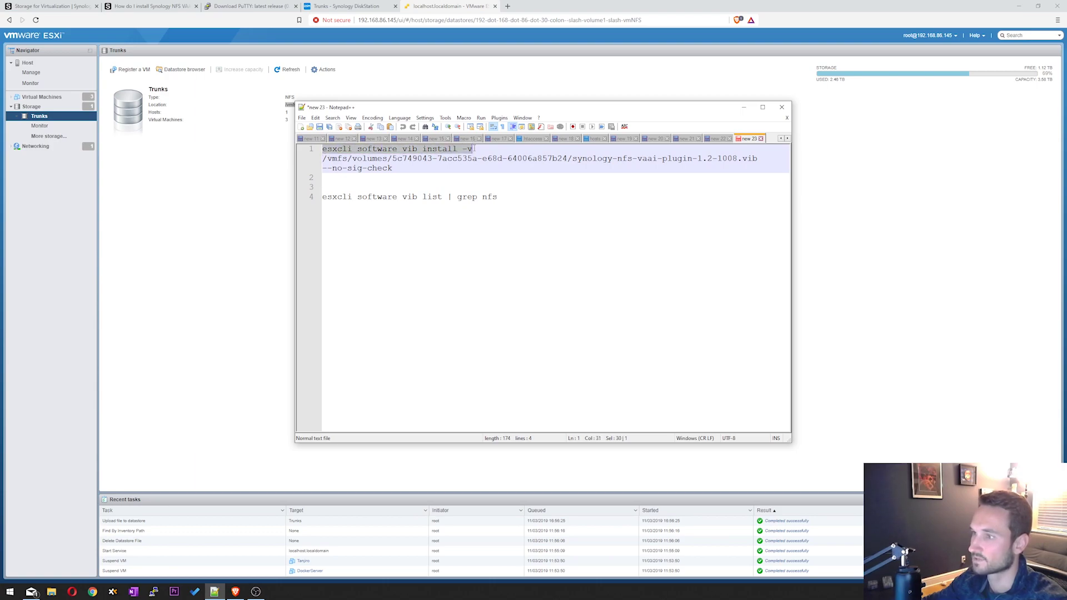
pyautogui.click(388, 169)
pyautogui.moveTo(323, 159); pyautogui.dragTo(565, 160)
pyautogui.rightClick(565, 160)
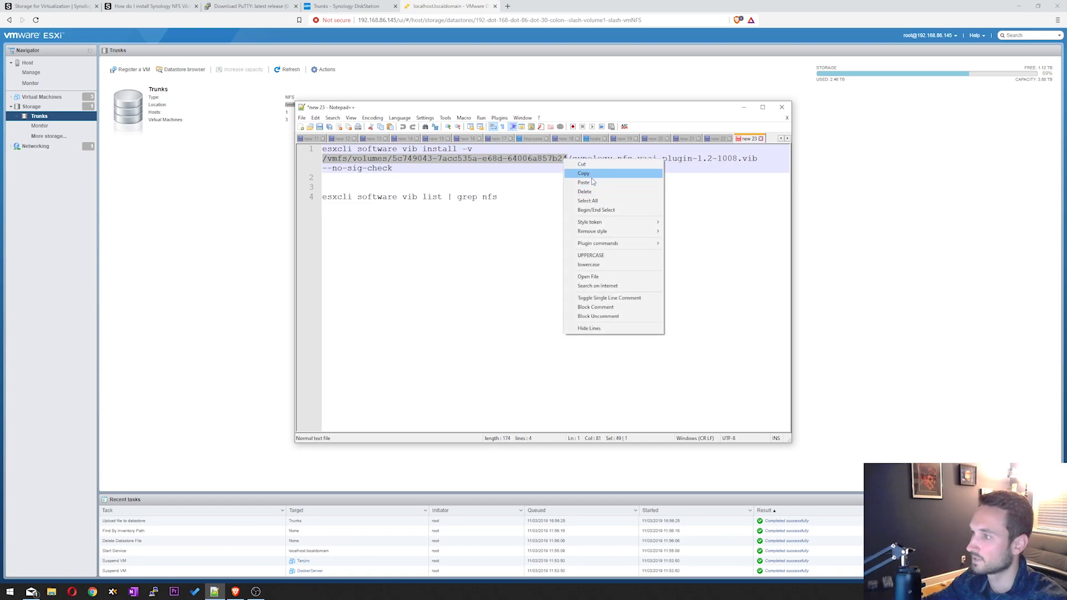
pyautogui.click(584, 183)
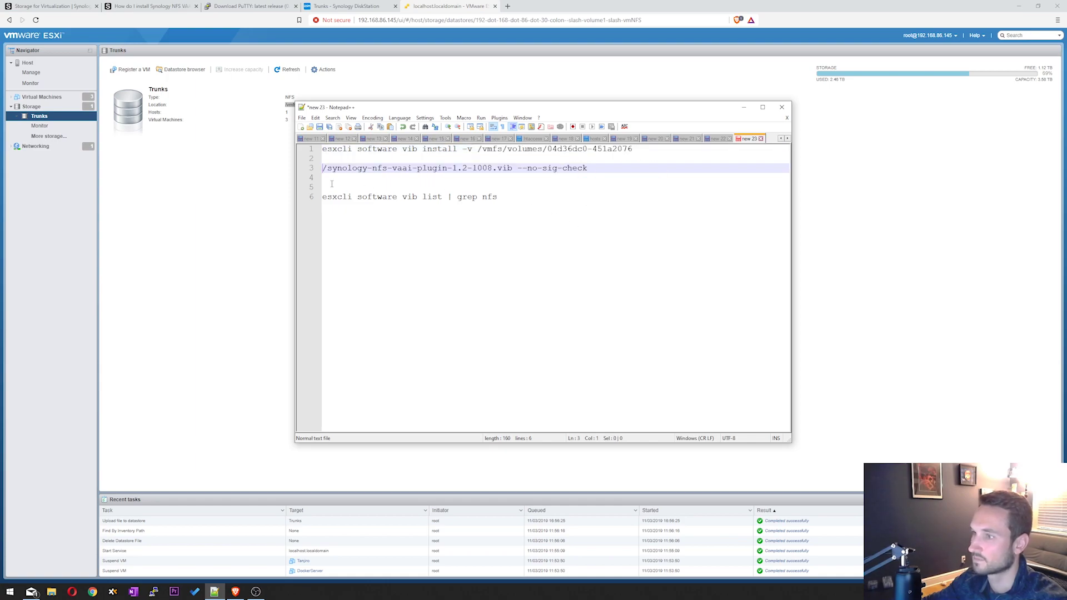
pyautogui.press('BackSpace')
pyautogui.press('BackSpace')
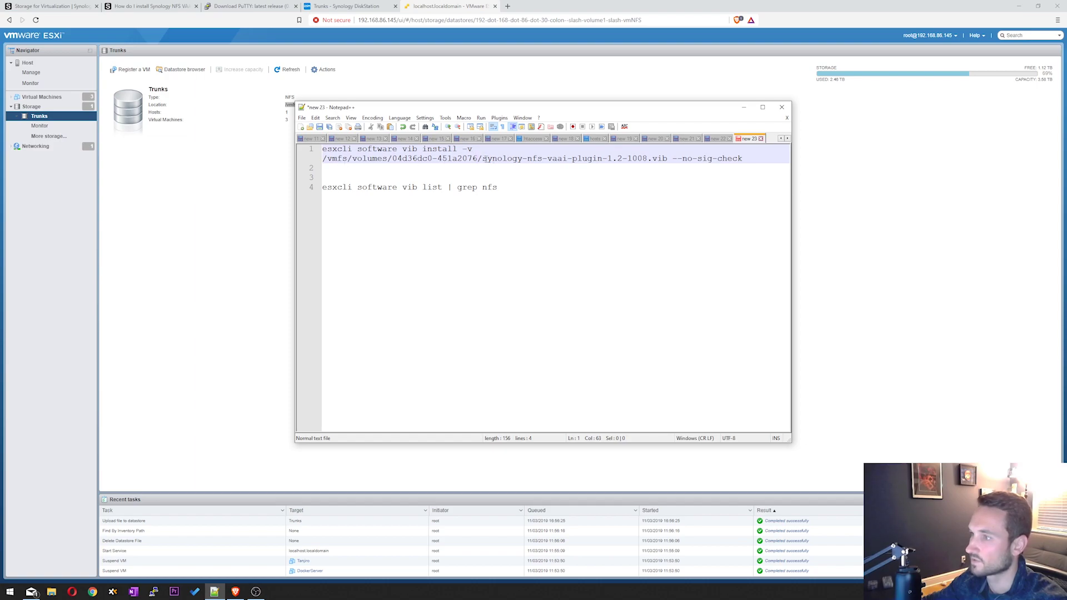
# - Copy the complete one-line install command and launch PuTTY
pyautogui.moveTo(489, 160); pyautogui.dragTo(660, 159)
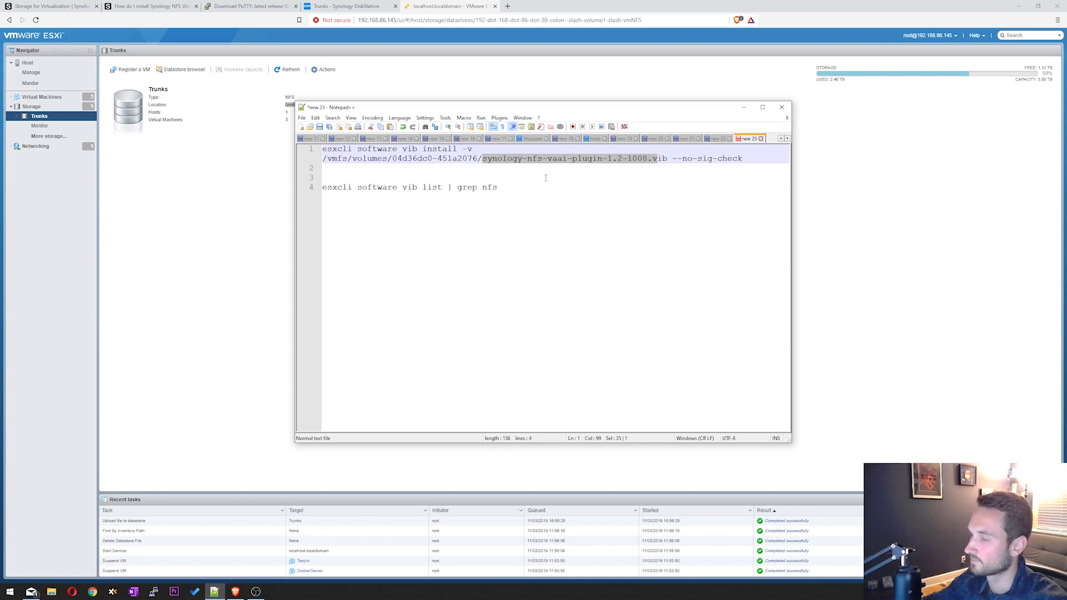
pyautogui.moveTo(743, 160); pyautogui.dragTo(324, 151)
pyautogui.rightClick(328, 151)
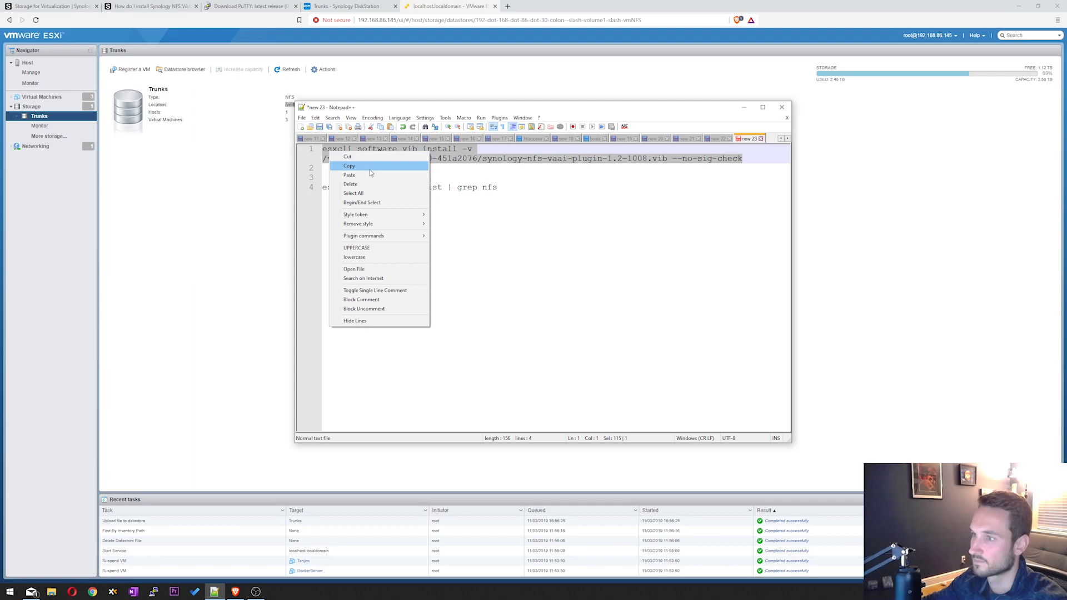
pyautogui.click(371, 168)
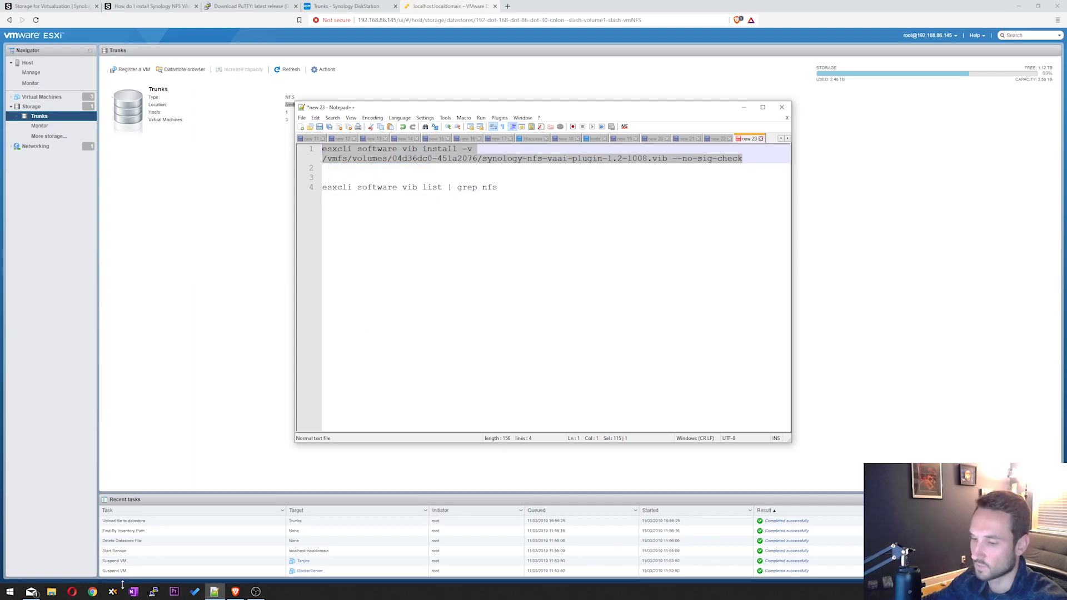
pyautogui.click(154, 591)
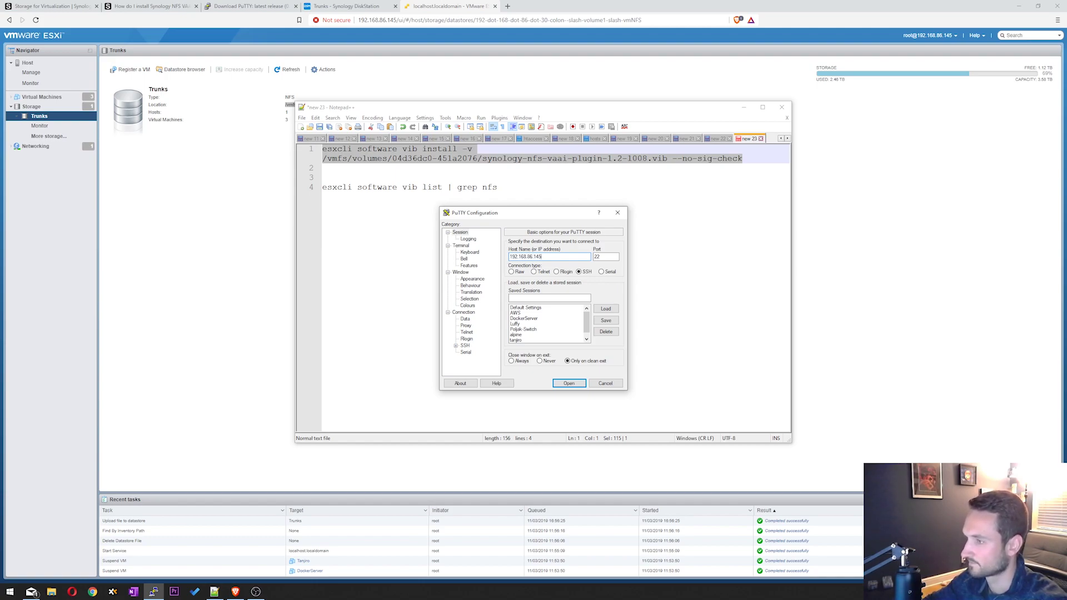
# - Connect over SSH to the ESXi host, accept the host key, and log in as root
pyautogui.press('Return')
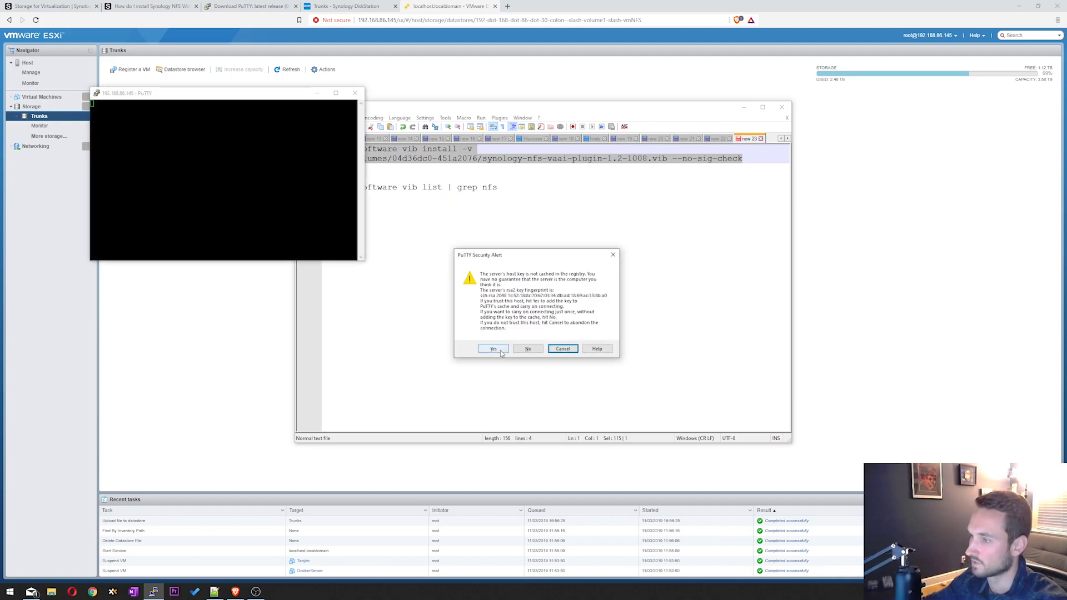
pyautogui.click(493, 349)
pyautogui.write('root')
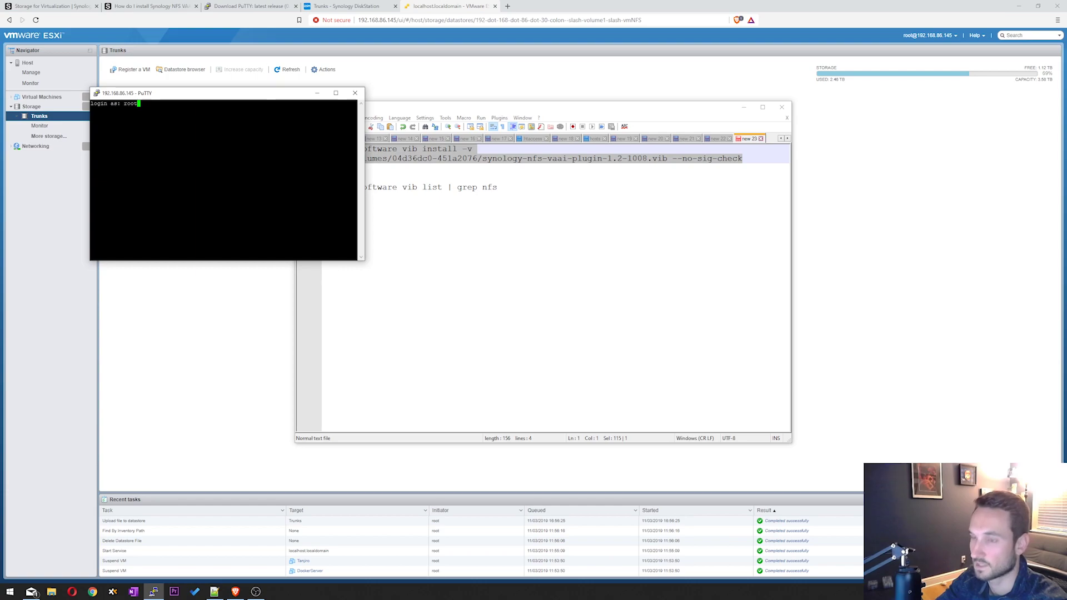
pyautogui.press('Return')
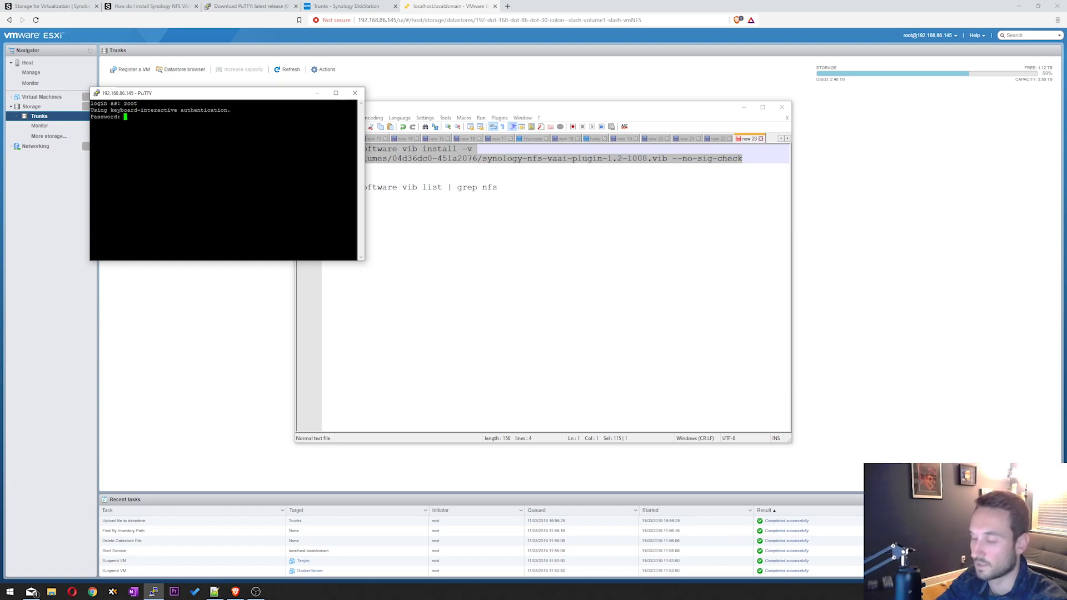
pyautogui.press('Return')
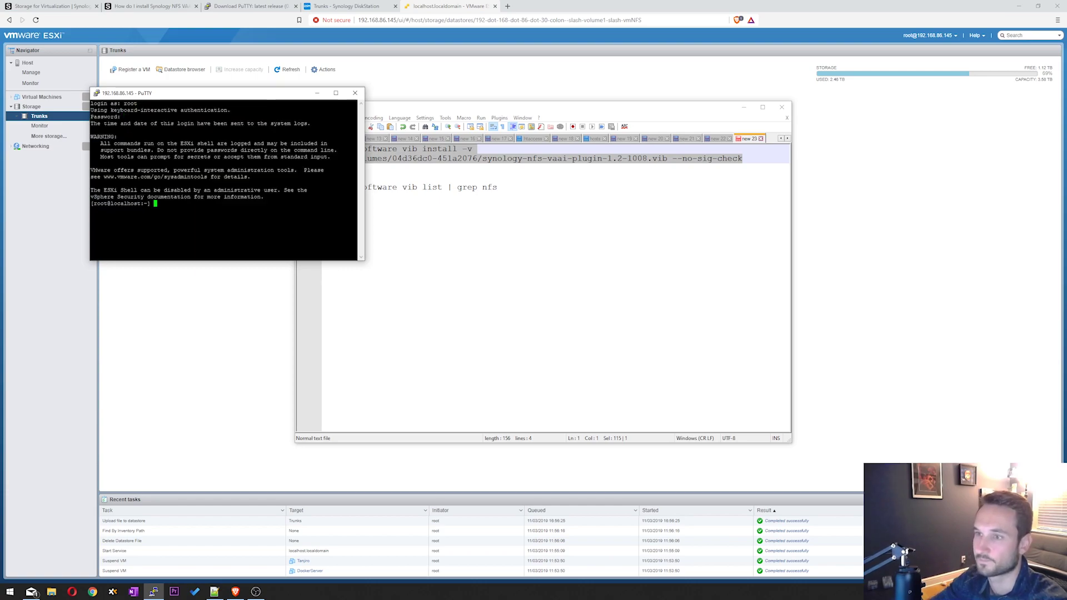
# - Enlarge the PuTTY terminal font to size 16
pyautogui.rightClick(193, 94)
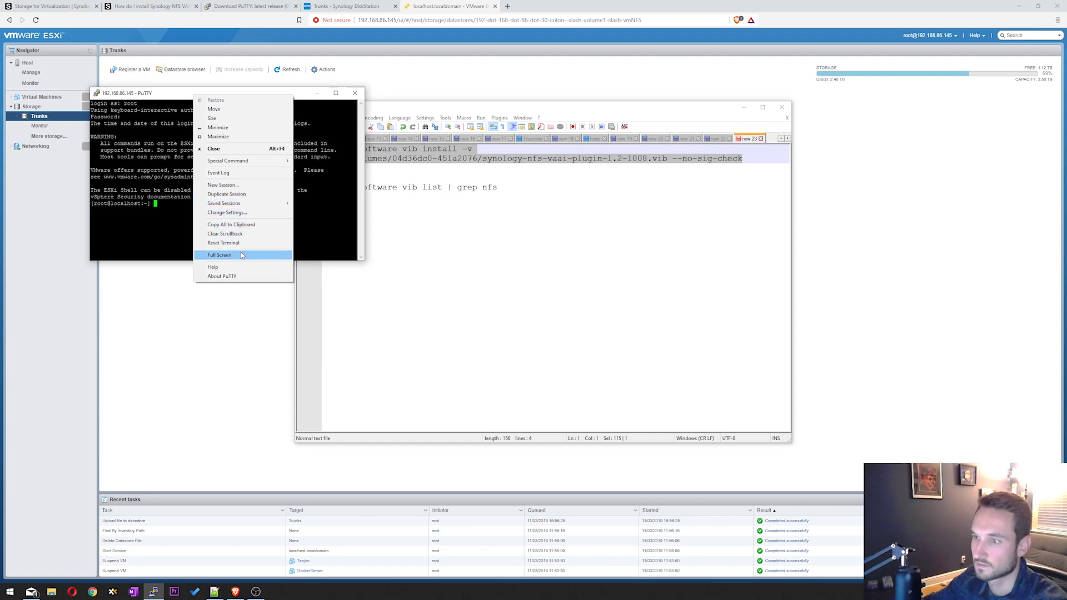
pyautogui.click(227, 212)
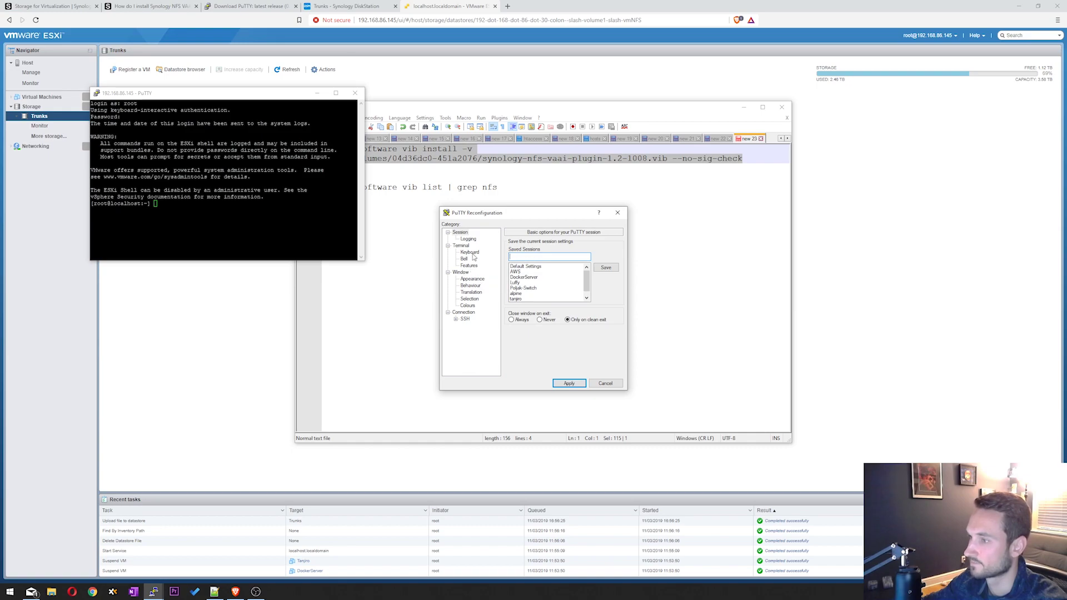
pyautogui.click(472, 278)
pyautogui.click(605, 292)
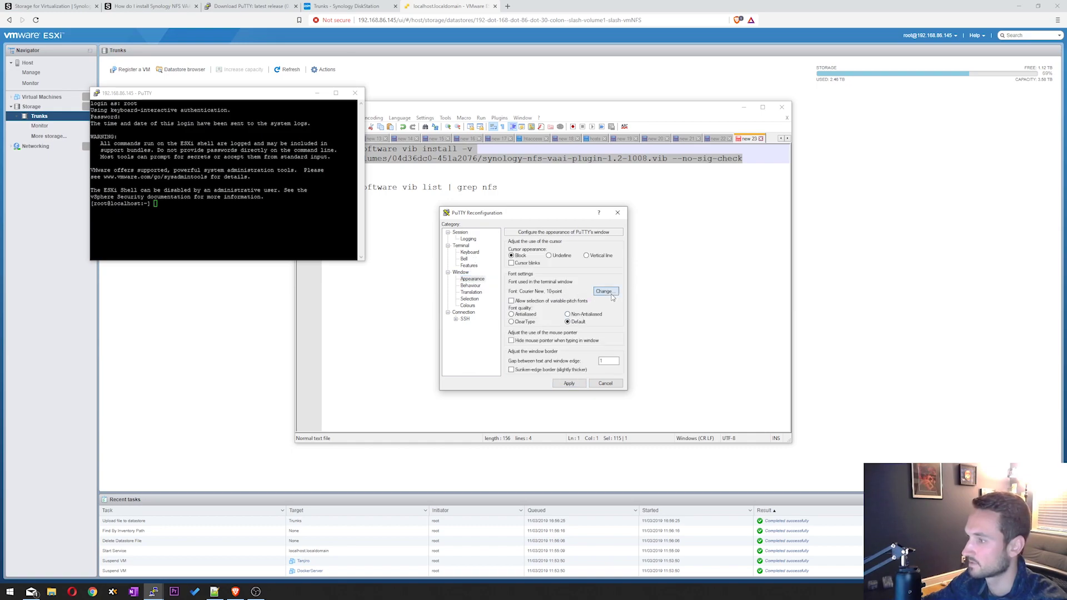
pyautogui.click(603, 326)
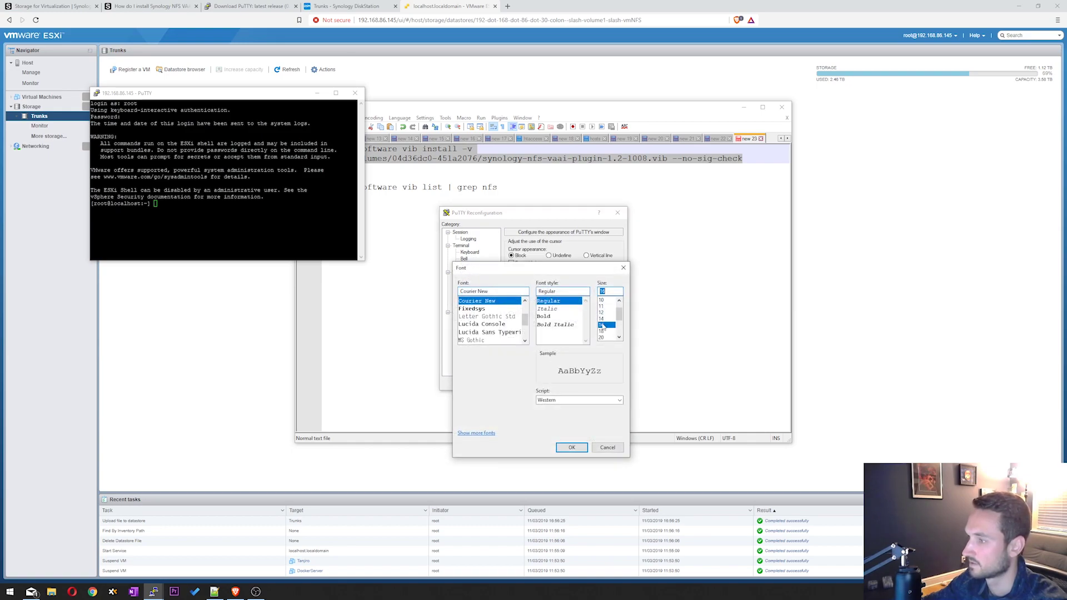
pyautogui.click(571, 448)
pyautogui.click(574, 386)
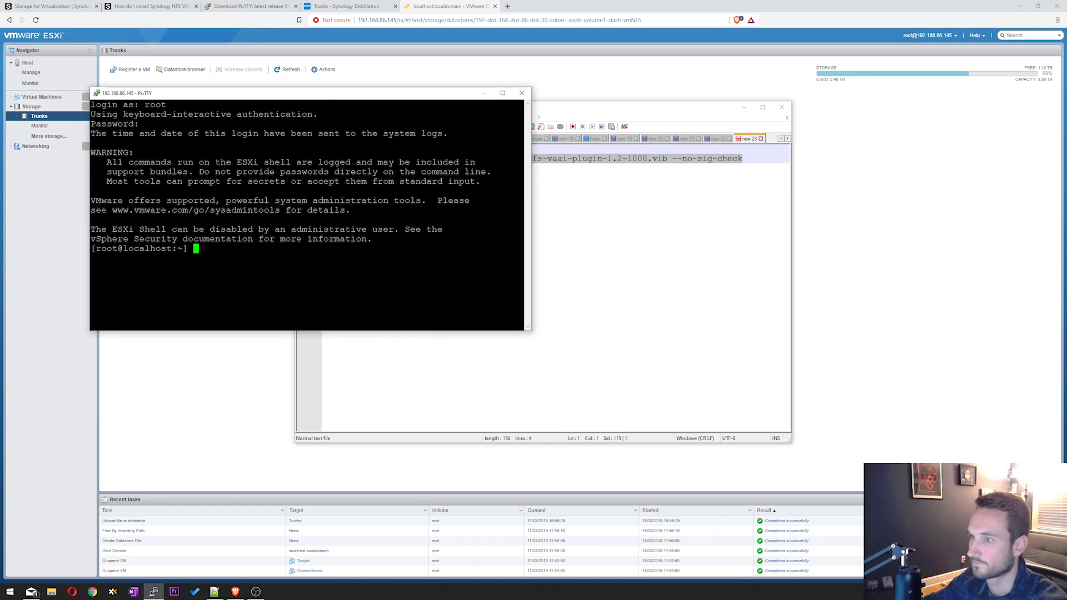
# - Run the pasted esxcli install command, confirm synology-nfs-vaai-plugin 1.2-1008 installed, then close PuTTY
pyautogui.moveTo(282, 99); pyautogui.dragTo(506, 120)
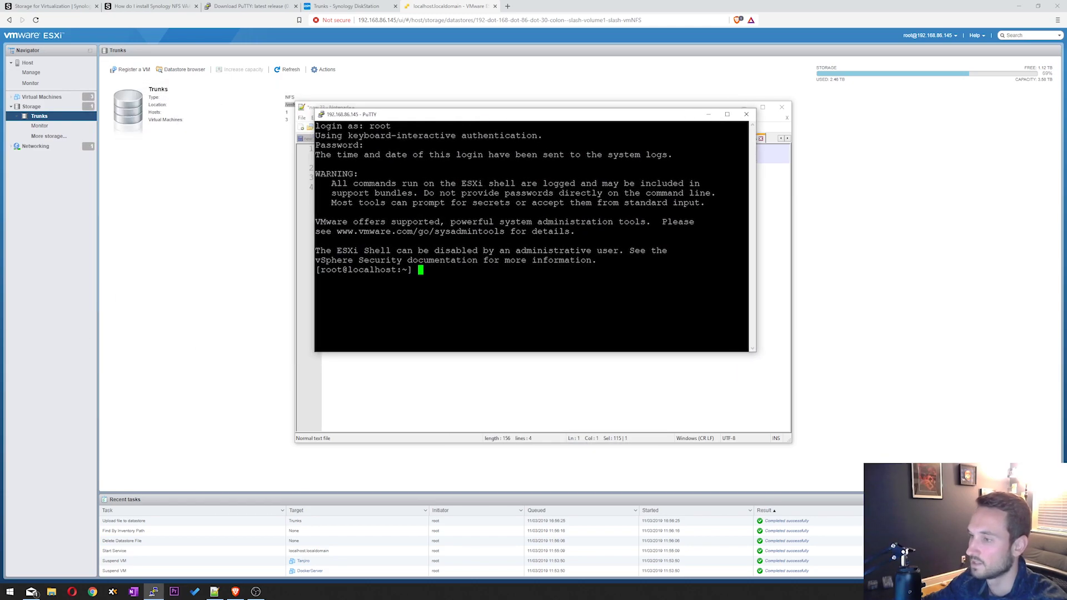
pyautogui.press('shift+Insert')
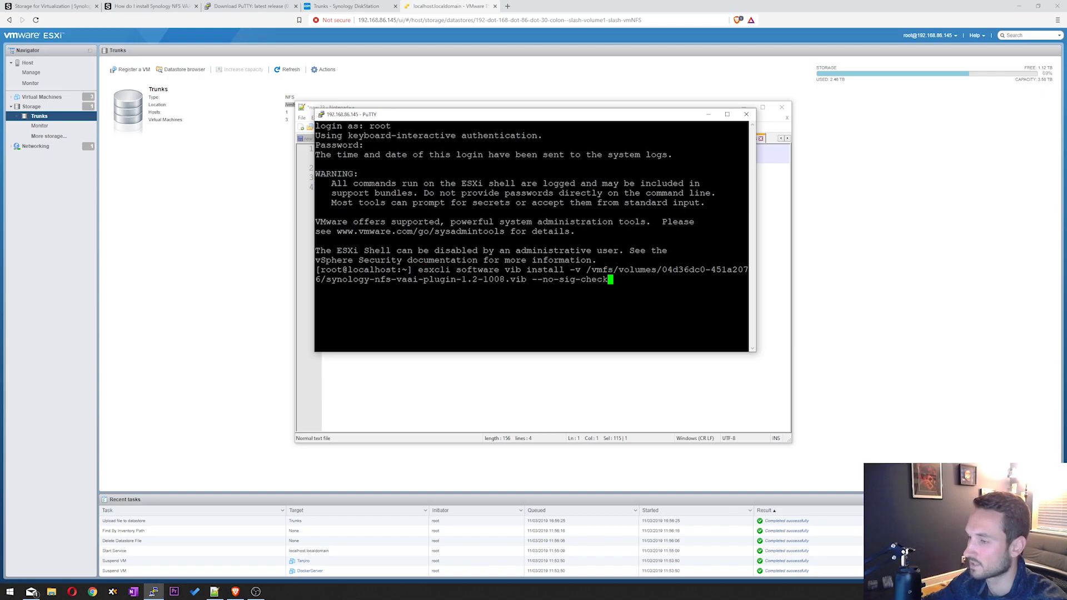
pyautogui.press('Return')
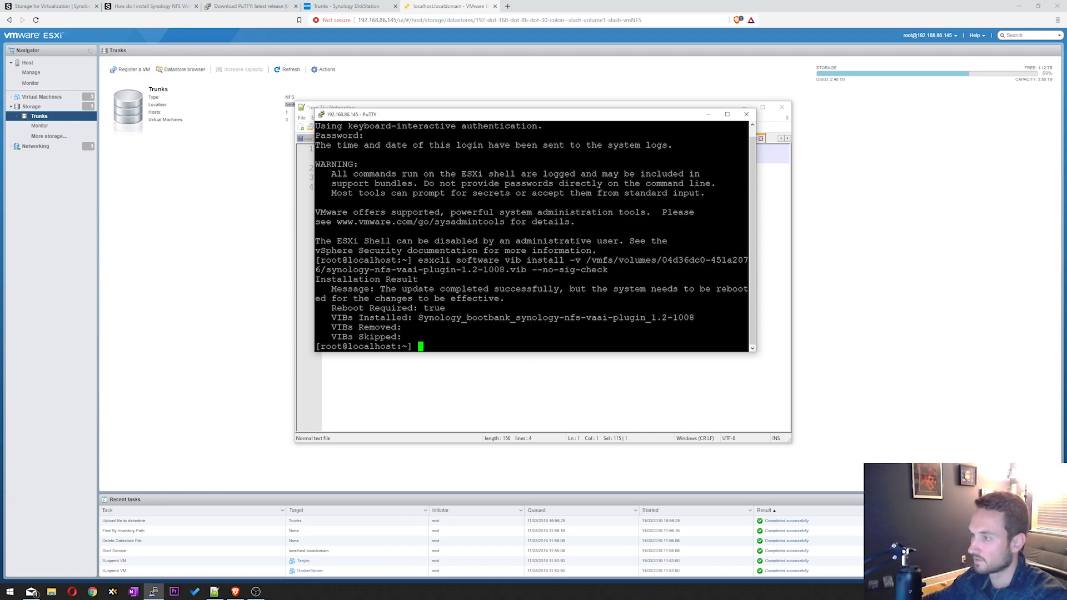
pyautogui.moveTo(419, 317); pyautogui.dragTo(694, 317)
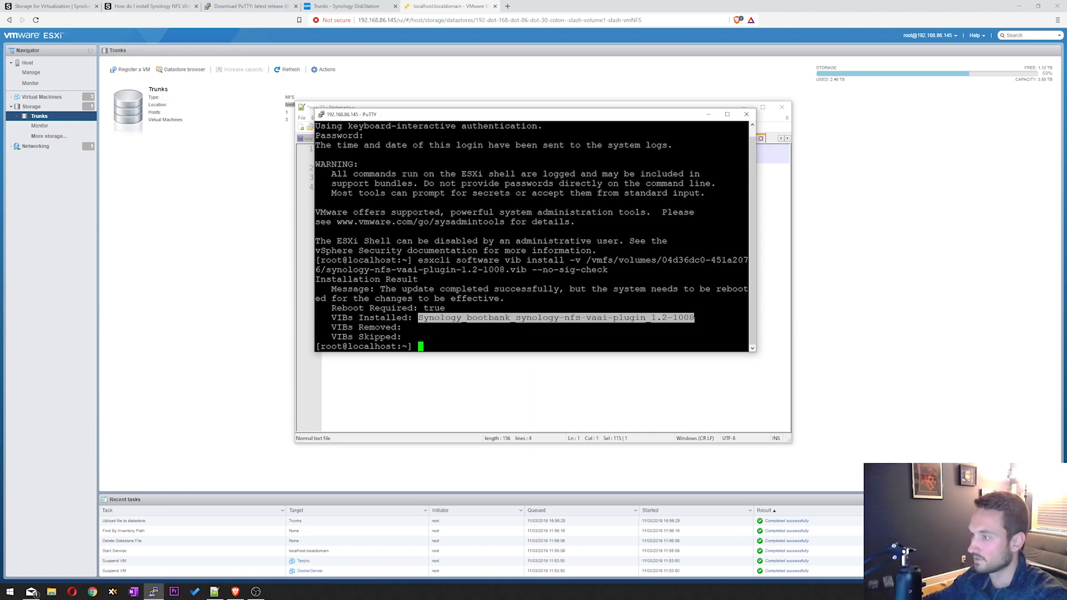
pyautogui.click(613, 318)
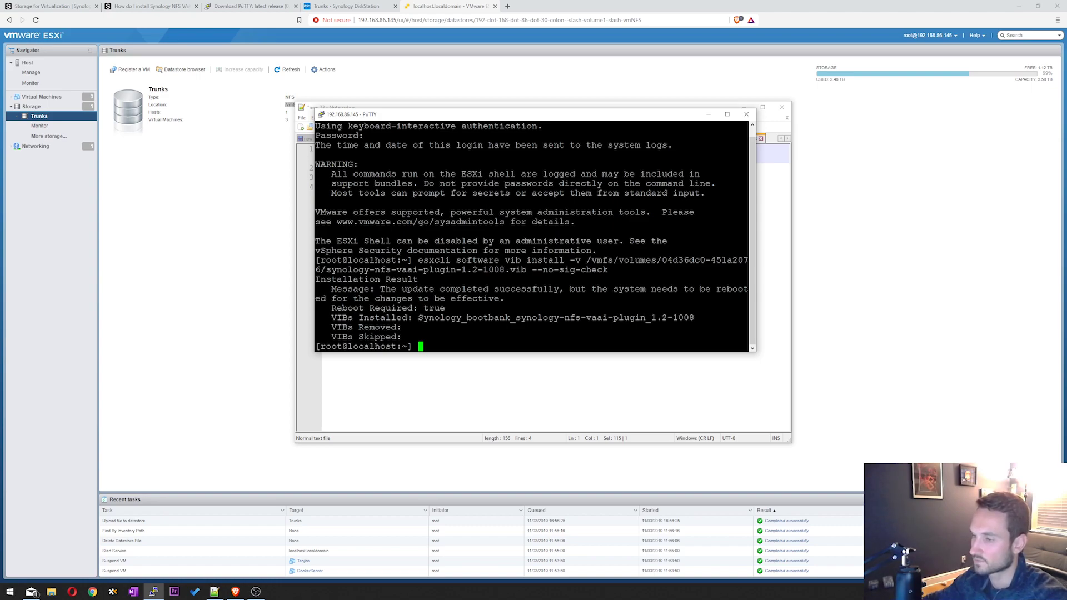
pyautogui.click(747, 114)
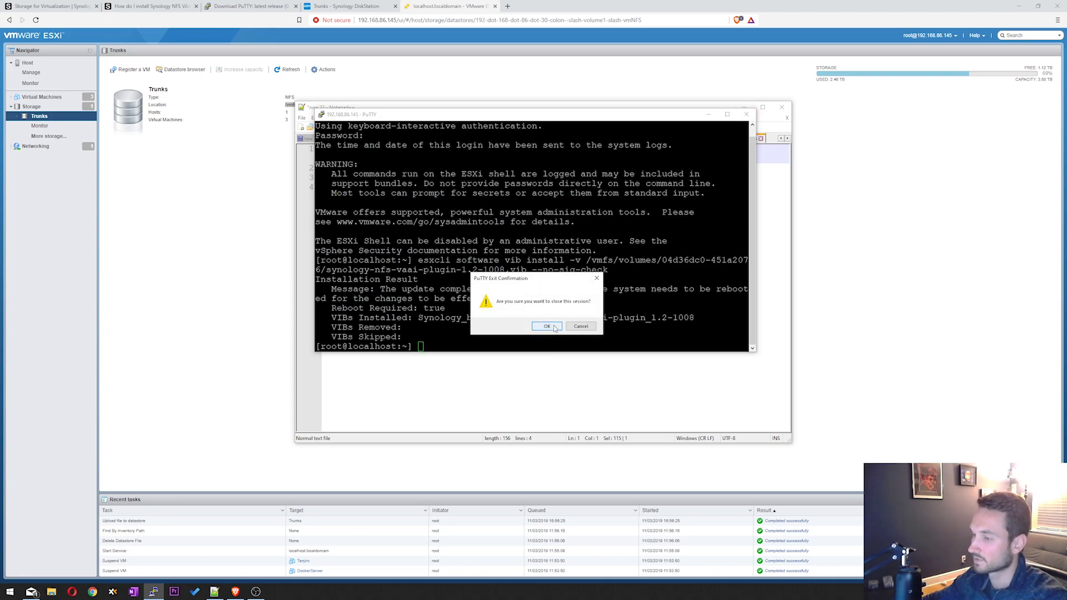
# - End the PuTTY session and select the vib list verification command in Notepad++
pyautogui.click(547, 326)
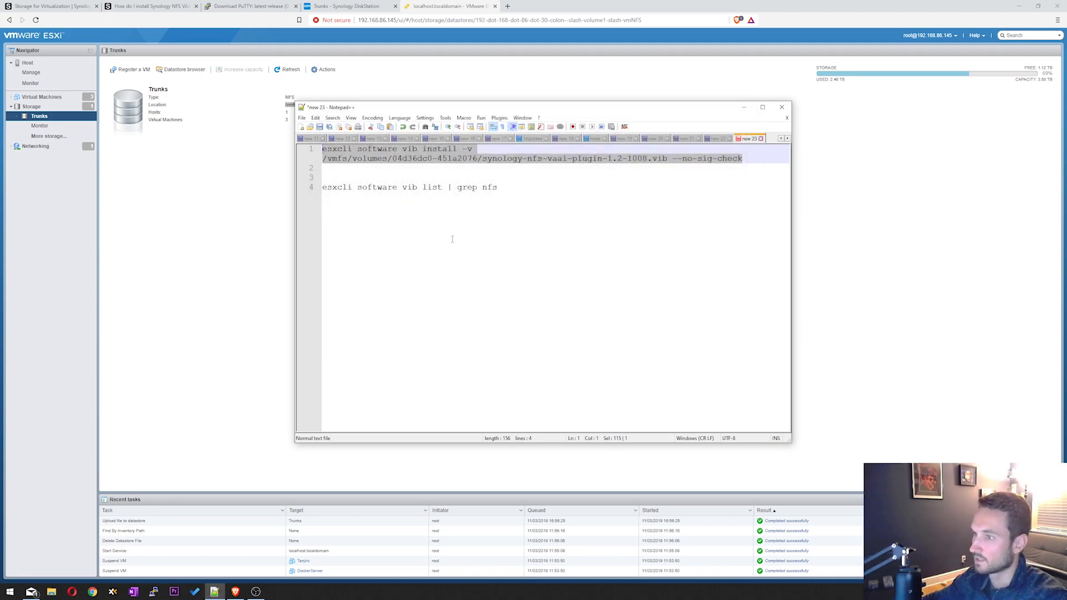
pyautogui.click(393, 189)
pyautogui.tripleClick(393, 189)
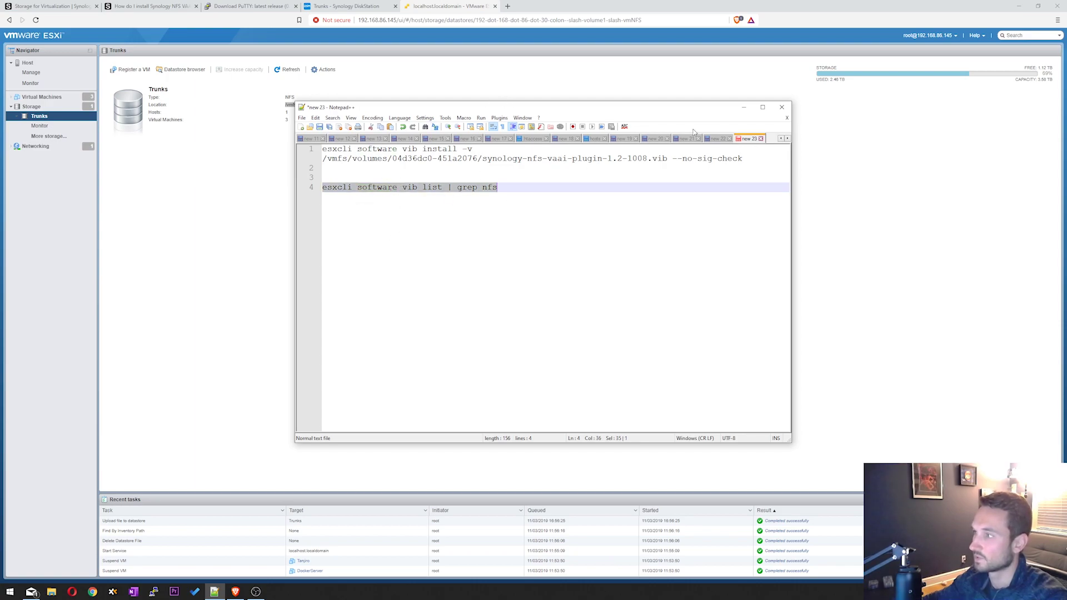
pyautogui.click(749, 111)
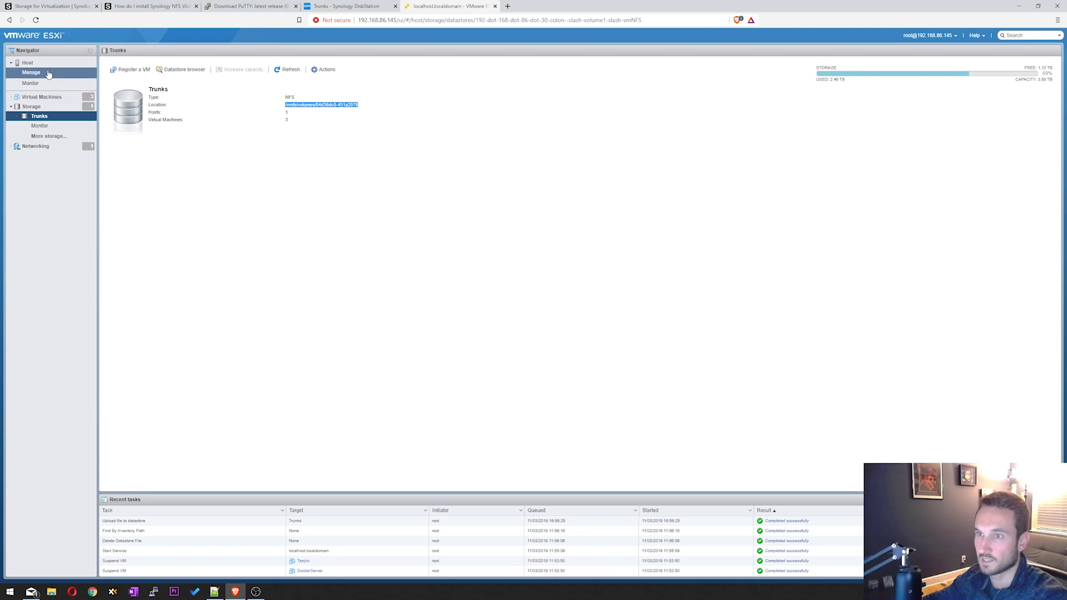
# - Reboot the ESXi host from its Host summary page, confirming the reboot
pyautogui.click(27, 62)
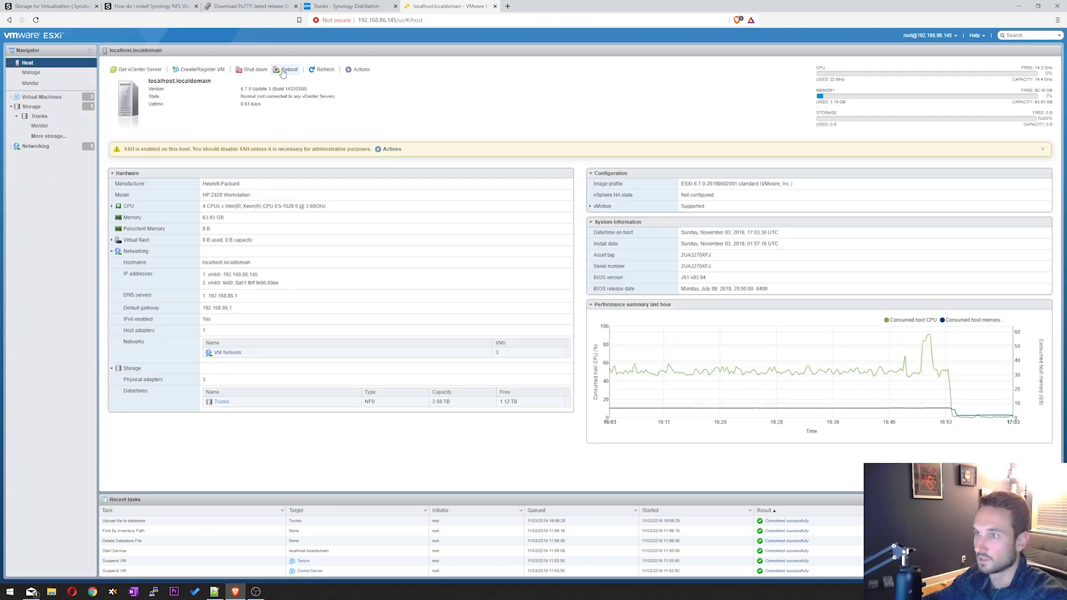
pyautogui.click(285, 70)
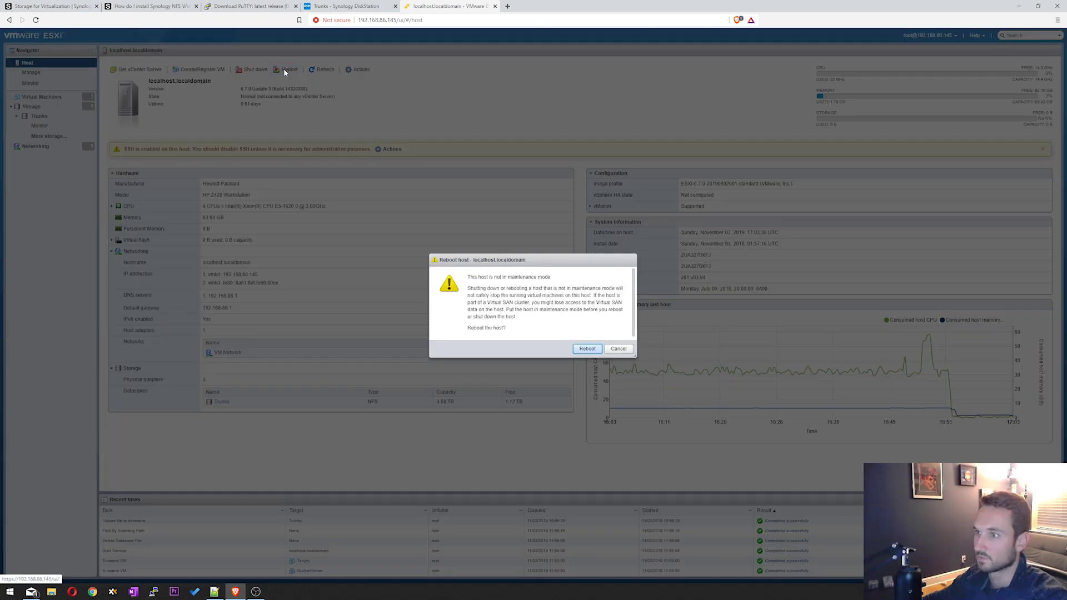
pyautogui.click(590, 352)
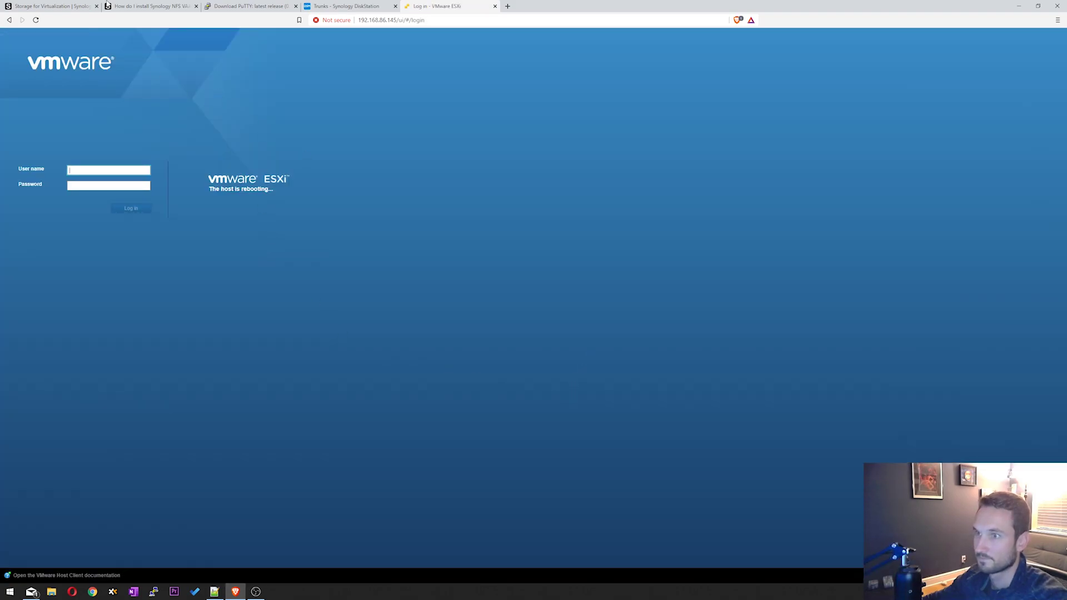
# - Review the Synology article's install command line and its VIB_PATH placeholder
pyautogui.click(148, 6)
pyautogui.scroll(-3, 345, 273)
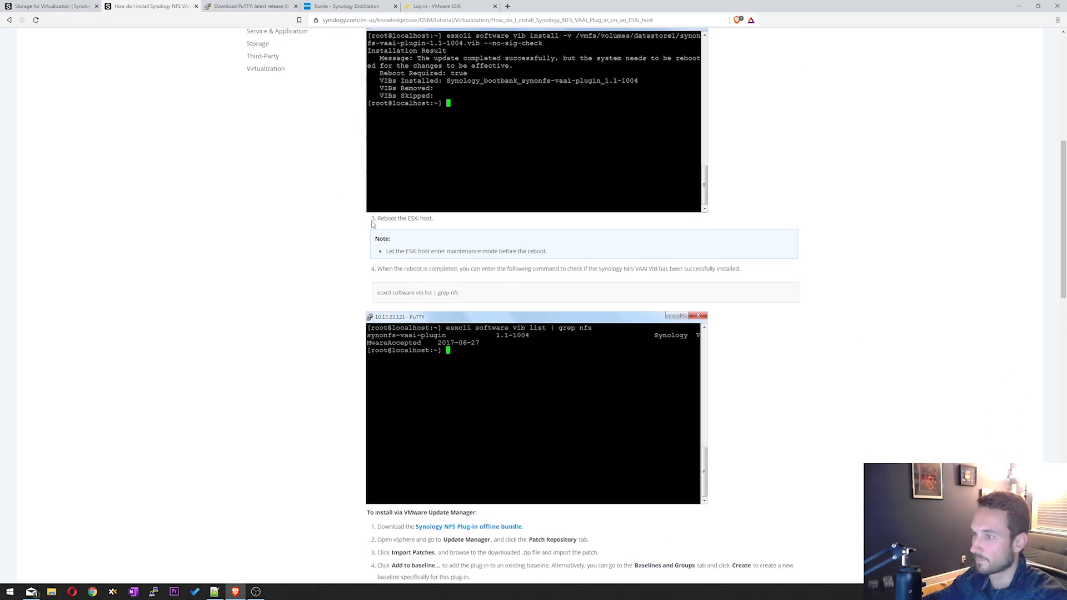
pyautogui.scroll(3, 348, 185)
pyautogui.tripleClick(424, 169)
pyautogui.doubleClick(462, 169)
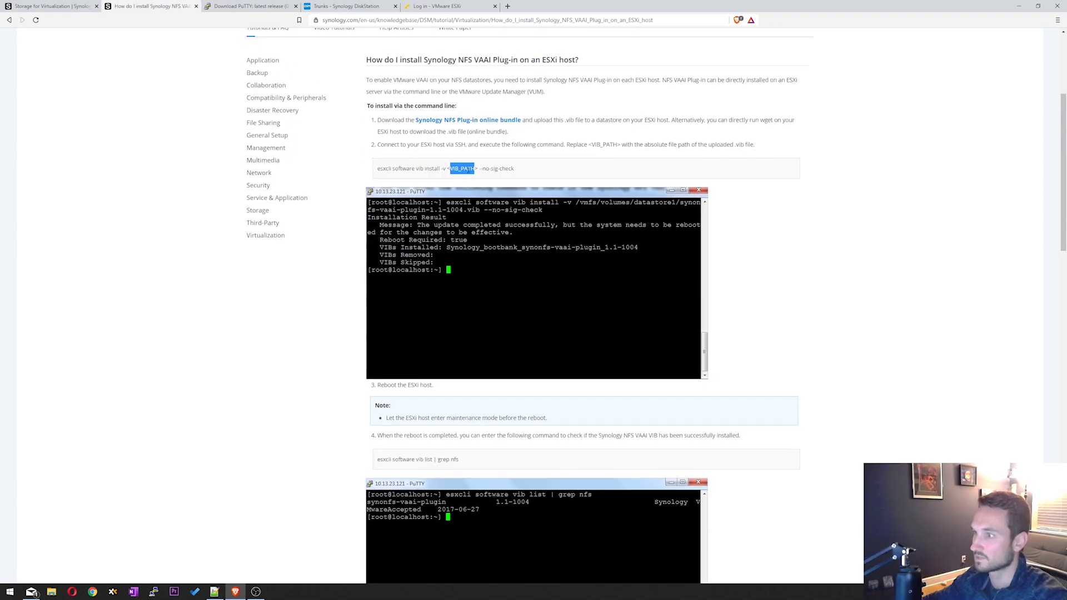
pyautogui.tripleClick(391, 168)
pyautogui.click(304, 245)
# - Highlight the article's reboot step and the vib list verification command
pyautogui.scroll(-3, 406, 243)
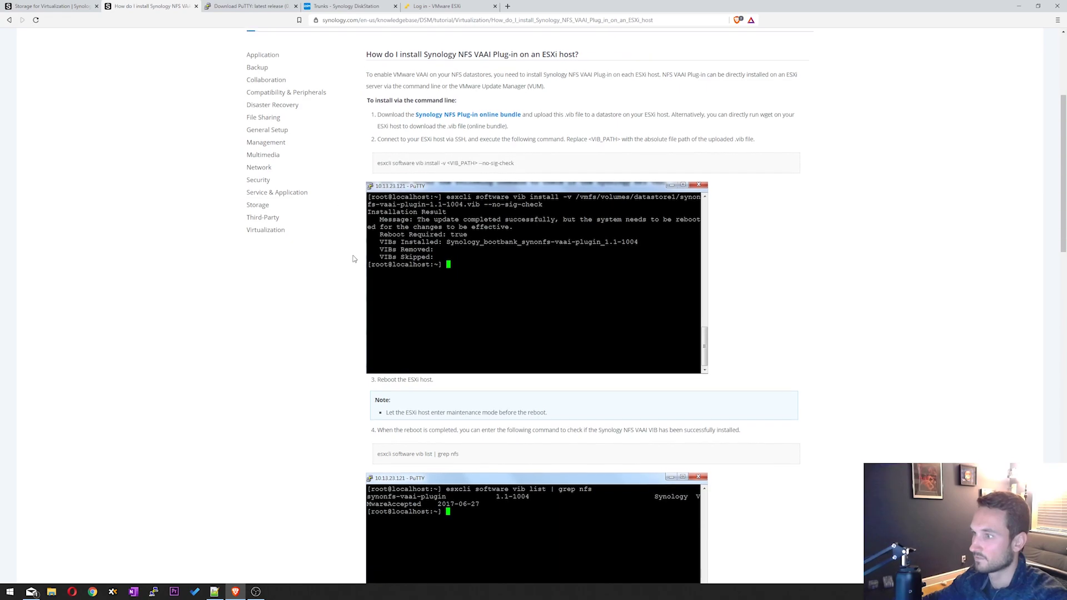
pyautogui.moveTo(378, 220); pyautogui.dragTo(460, 231)
pyautogui.scroll(-1, 438, 221)
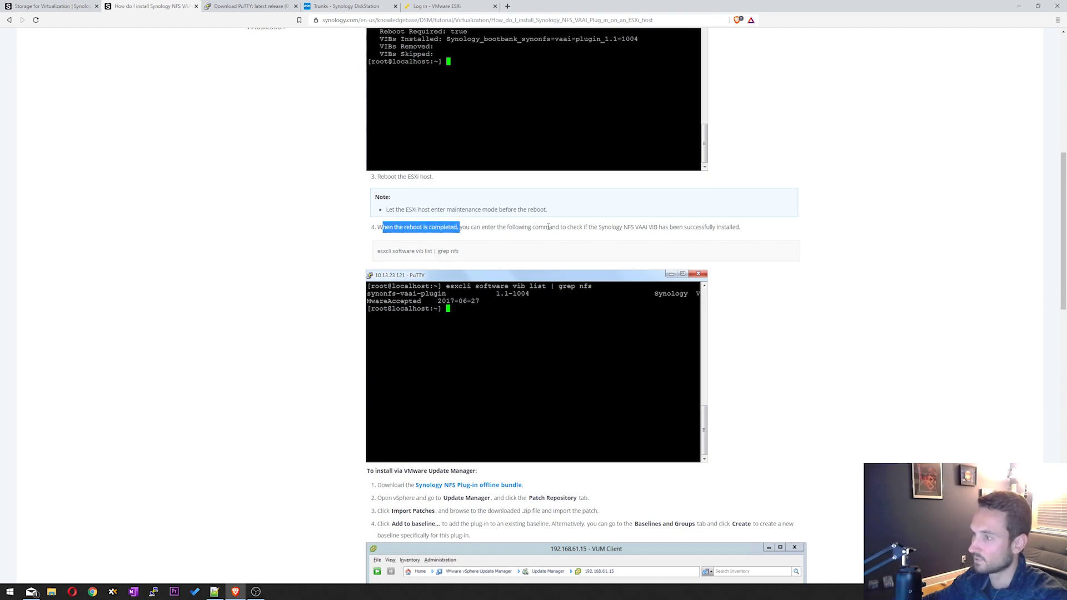
pyautogui.click(671, 229)
pyautogui.scroll(-1, 405, 217)
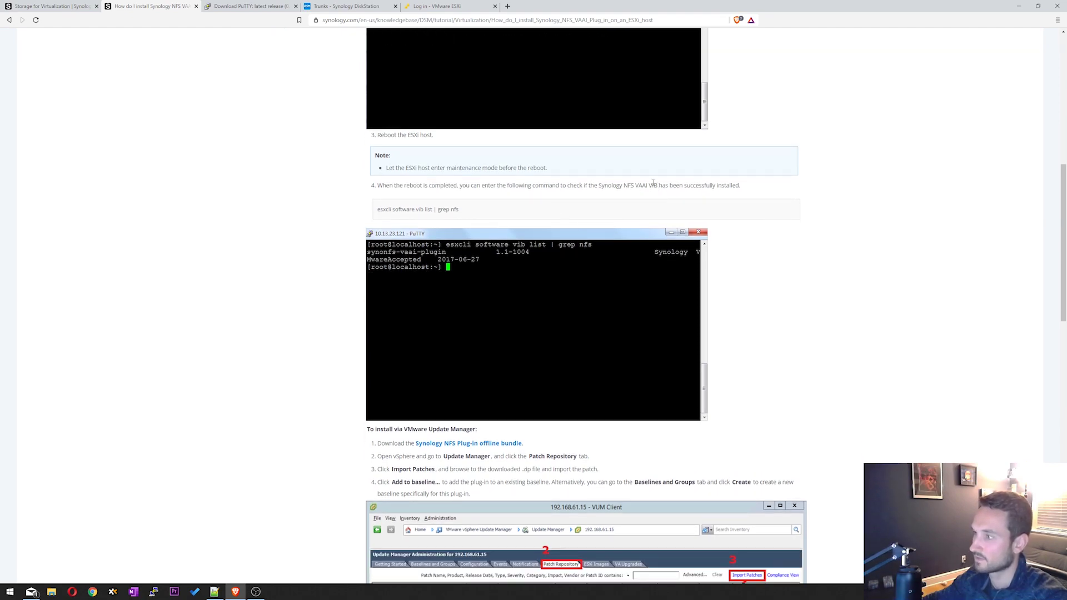
pyautogui.moveTo(377, 212); pyautogui.dragTo(465, 214)
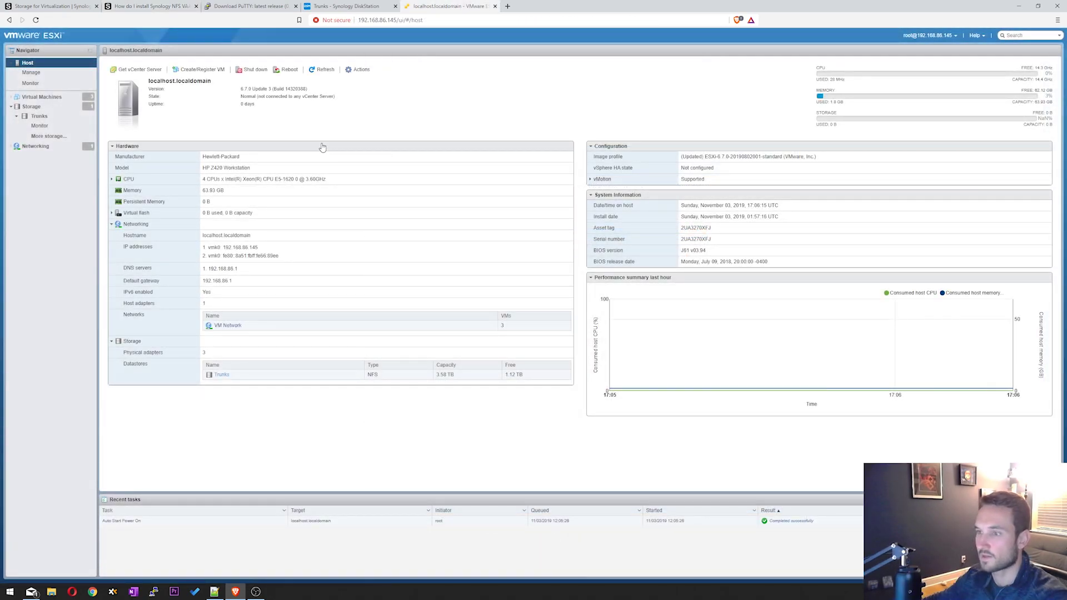
# - Enable Secure Shell (SSH) on the rebooted host via Actions > Services, then launch PuTTY
pyautogui.click(359, 69)
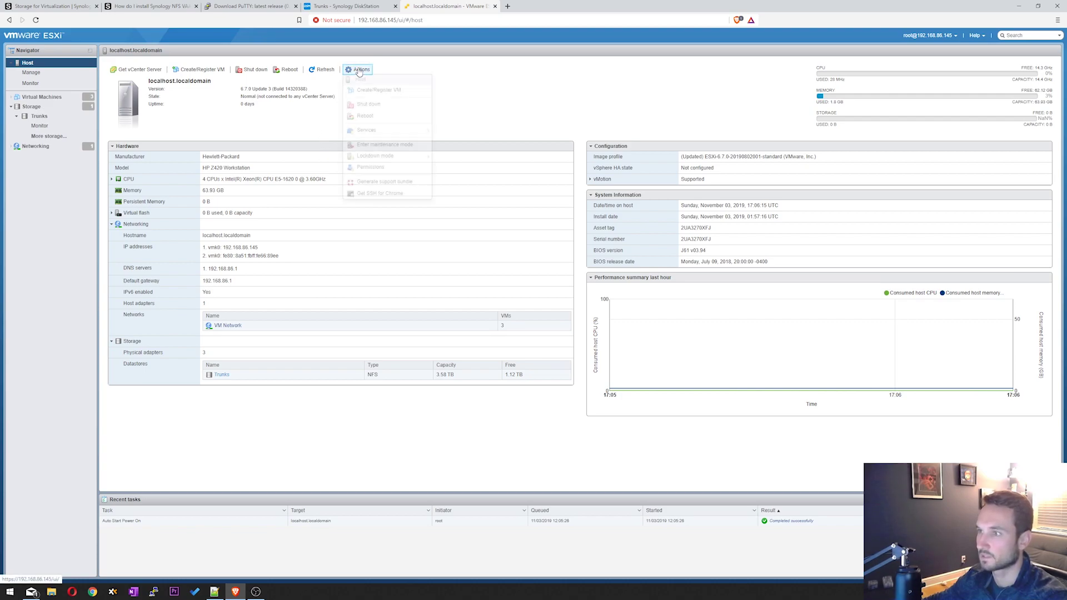
pyautogui.moveTo(414, 130)
pyautogui.click(461, 131)
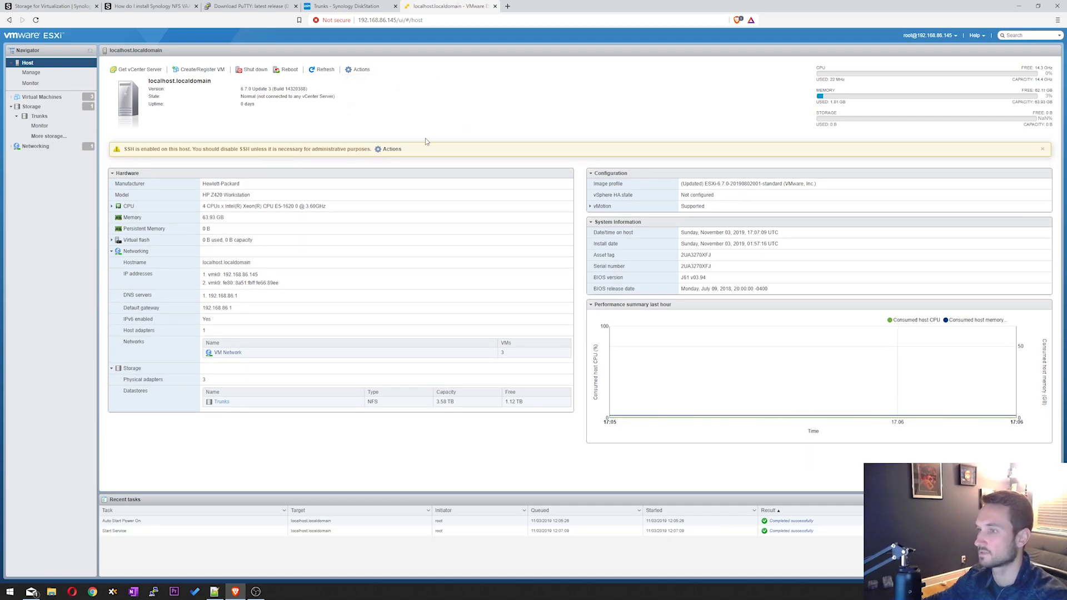
pyautogui.click(153, 591)
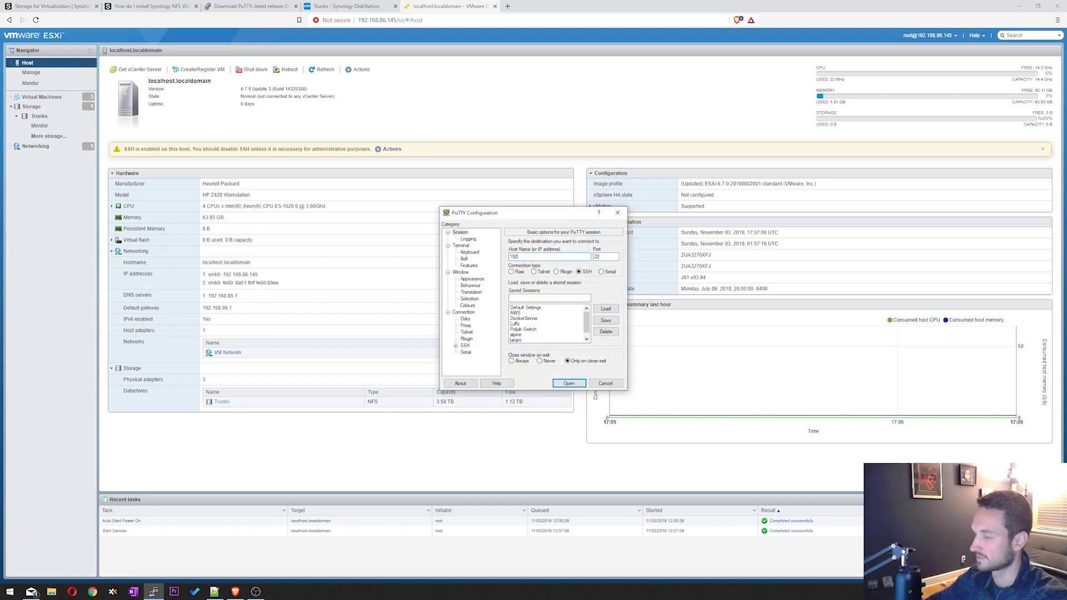
# - Connect PuTTY to 192.168.86.145 and log in as root
pyautogui.write('192.168.86.145')
pyautogui.press('Return')
pyautogui.write('root')
pyautogui.press('Return')
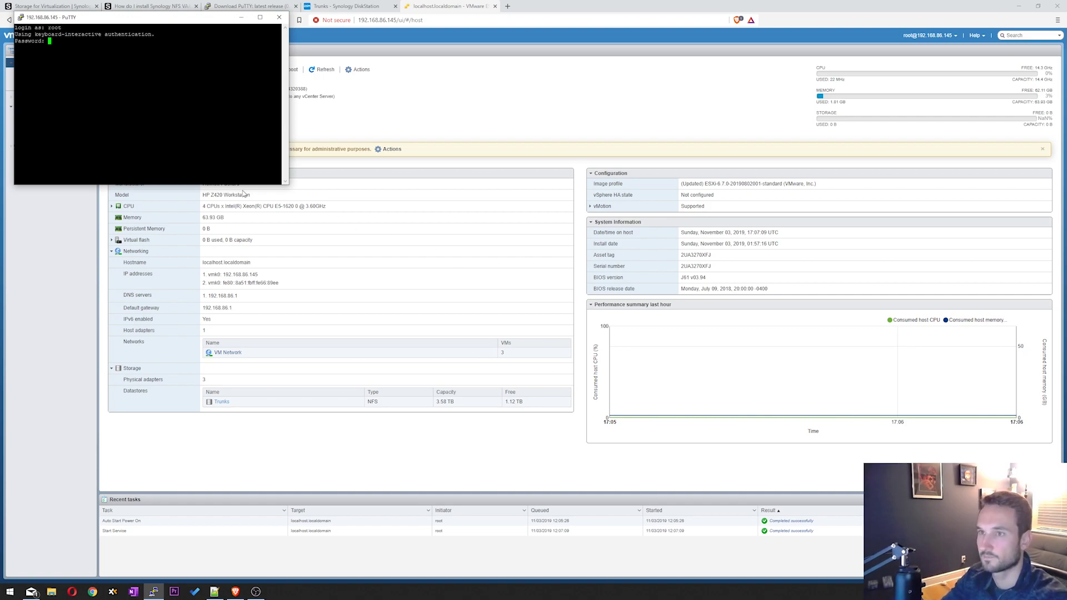
pyautogui.press('Return')
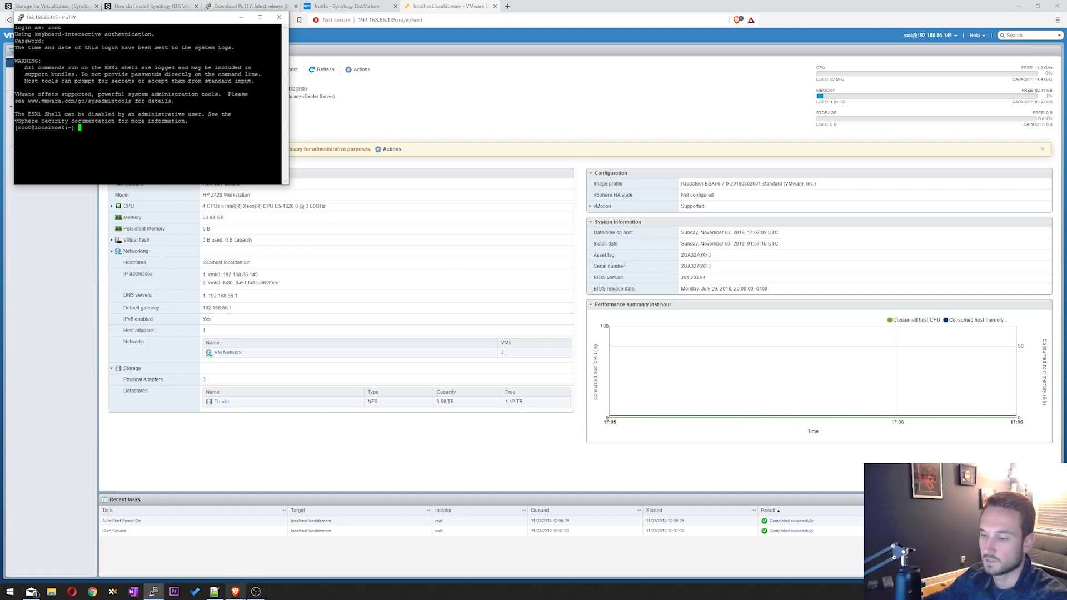
# - Run 'esxcli software vib list | grep nfs', confirming synology-nfs-vaai-plugin 1.2-1008, then close PuTTY
pyautogui.click(220, 593)
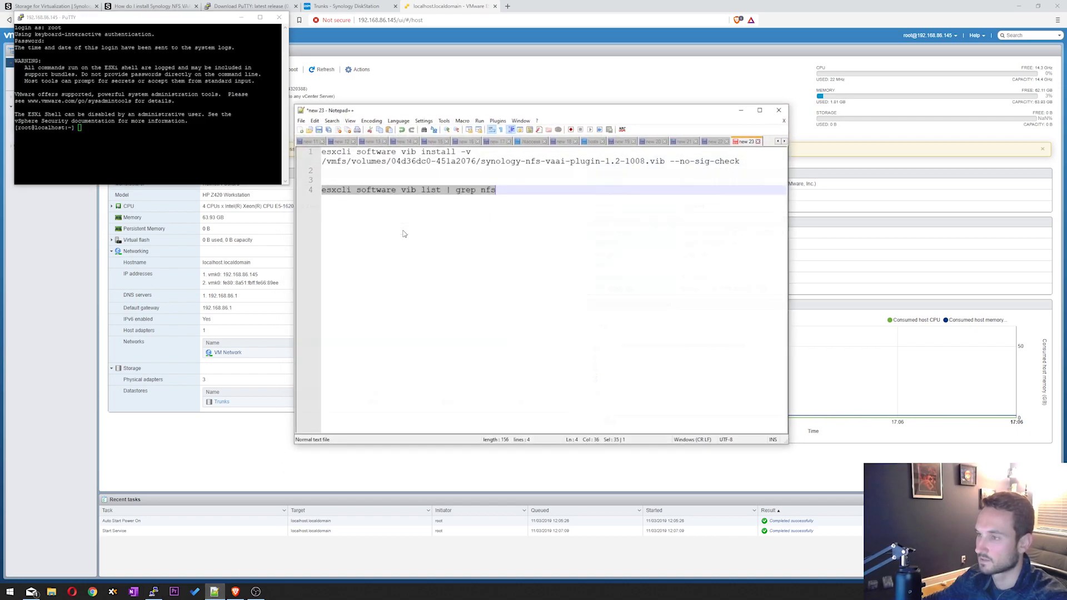
pyautogui.rightClick(421, 188)
pyautogui.click(433, 201)
pyautogui.hotkey('alt', 'Tab')
pyautogui.press('shift+Insert')
pyautogui.press('Return')
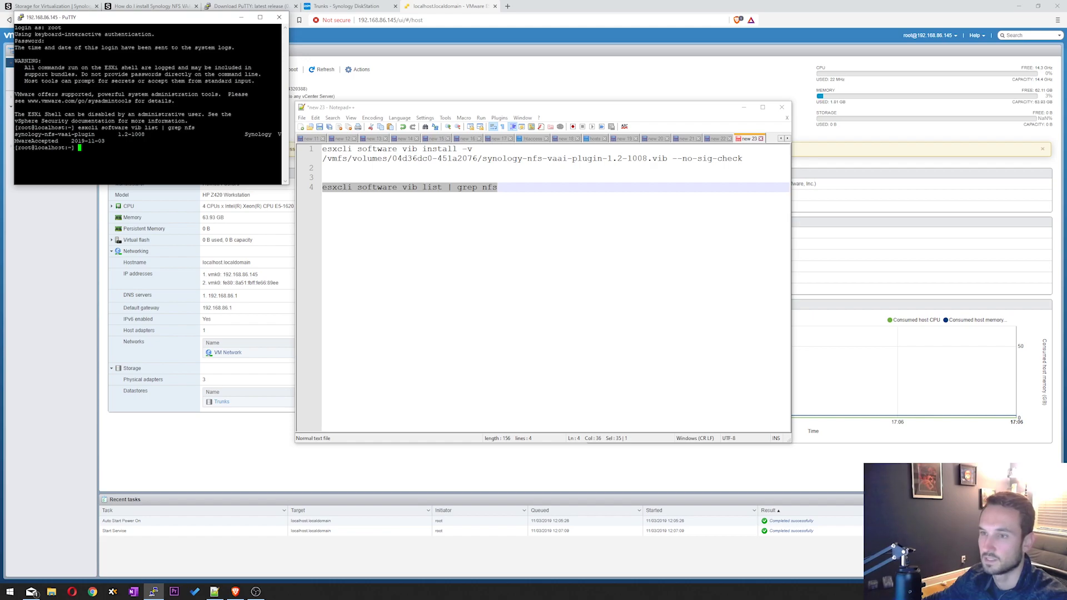
pyautogui.moveTo(226, 14); pyautogui.dragTo(316, 65)
pyautogui.click(370, 68)
# - Close PuTTY and power on the DockerServer and Tanjiro virtual machines together
pyautogui.click(548, 328)
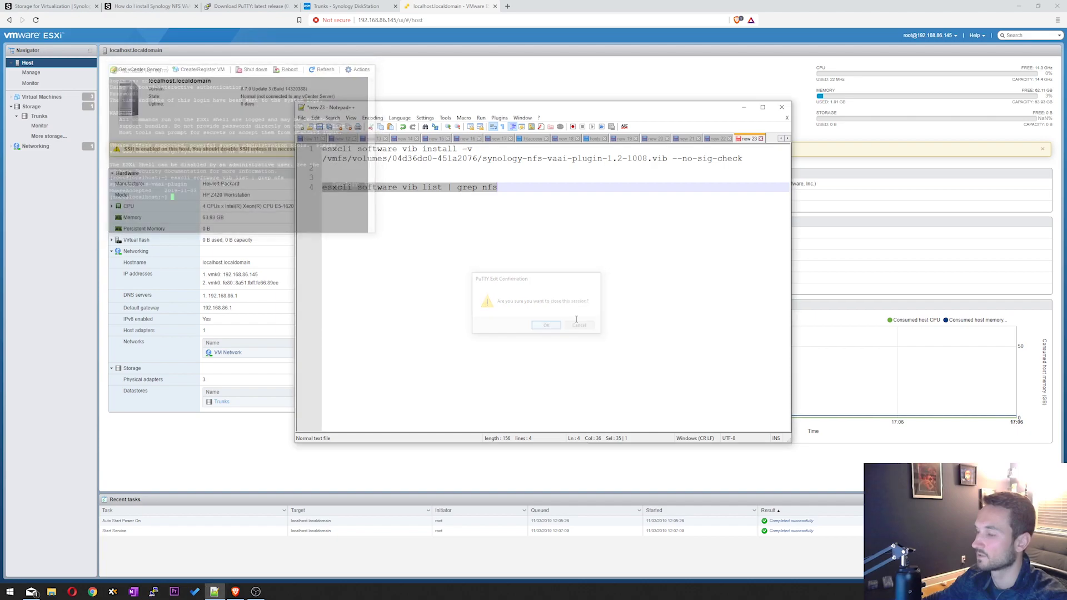
pyautogui.click(744, 107)
pyautogui.click(45, 97)
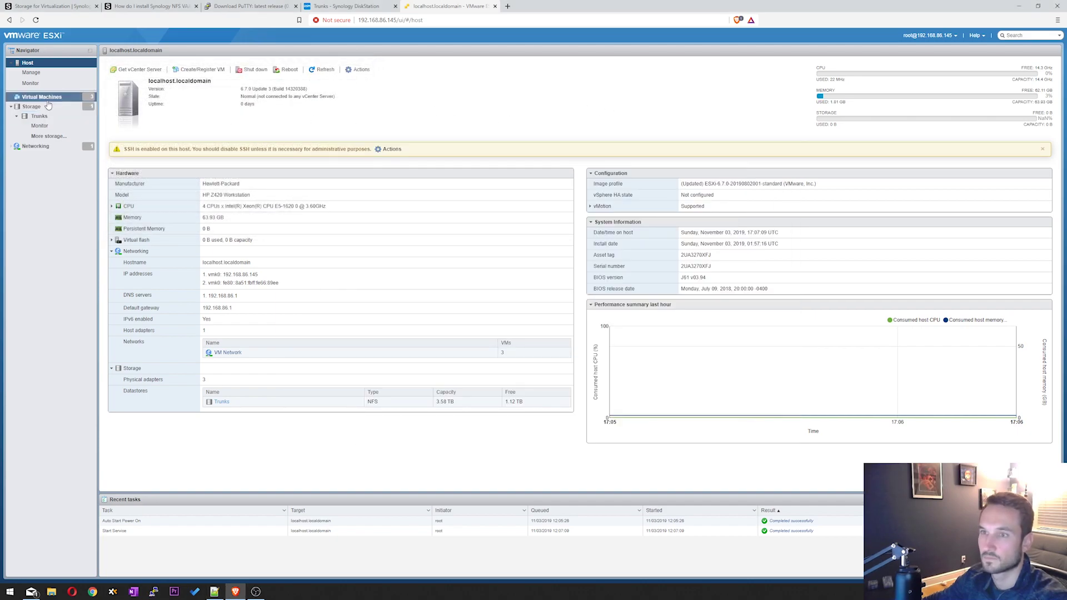
pyautogui.click(114, 107)
pyautogui.keyDown('ctrl'); pyautogui.click(227, 117); pyautogui.keyUp('ctrl')
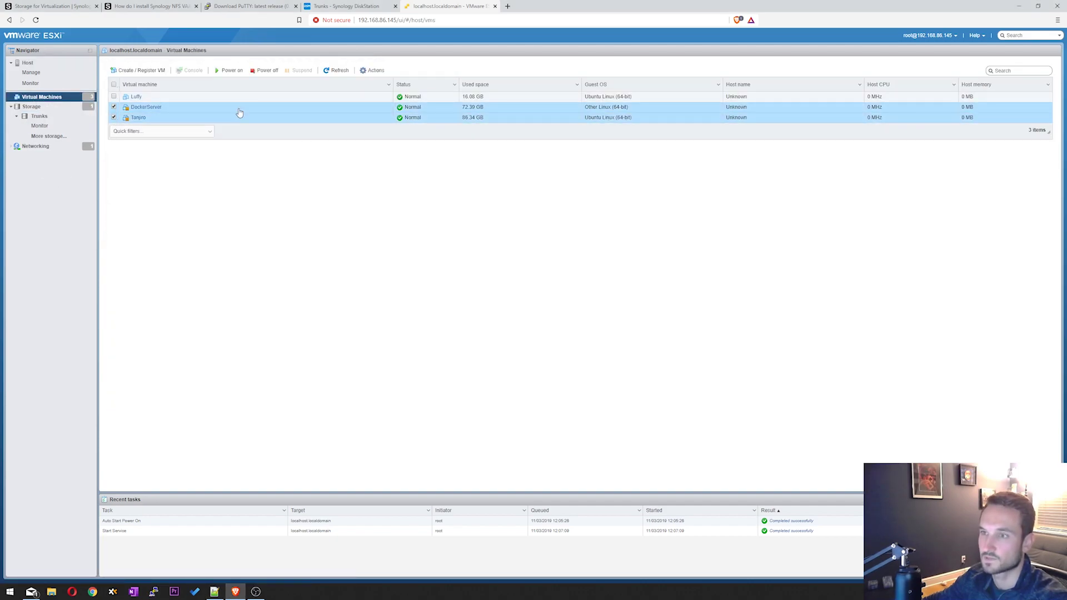
pyautogui.click(224, 72)
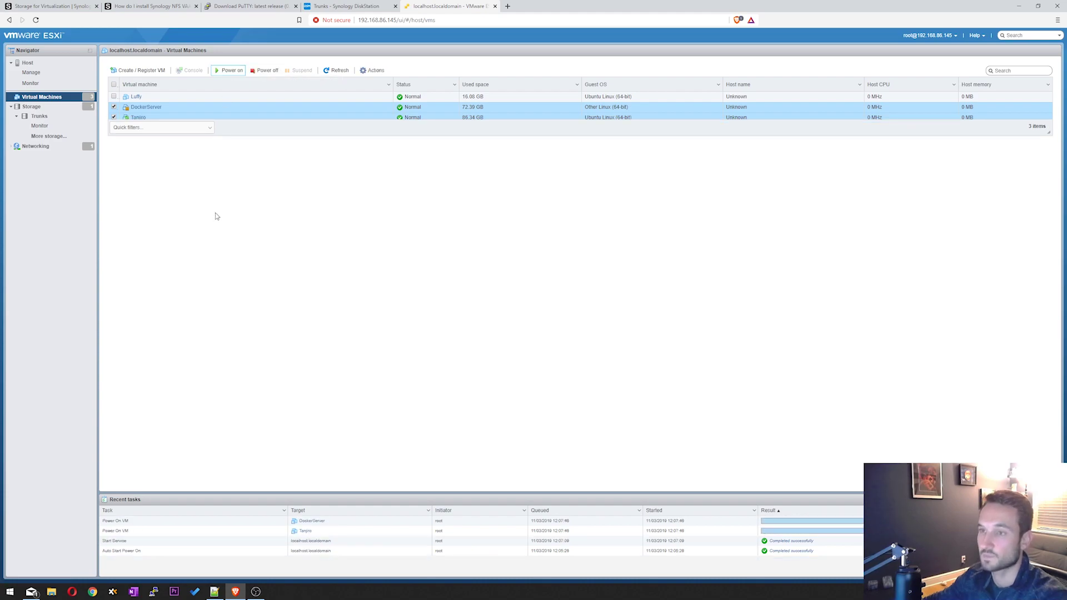